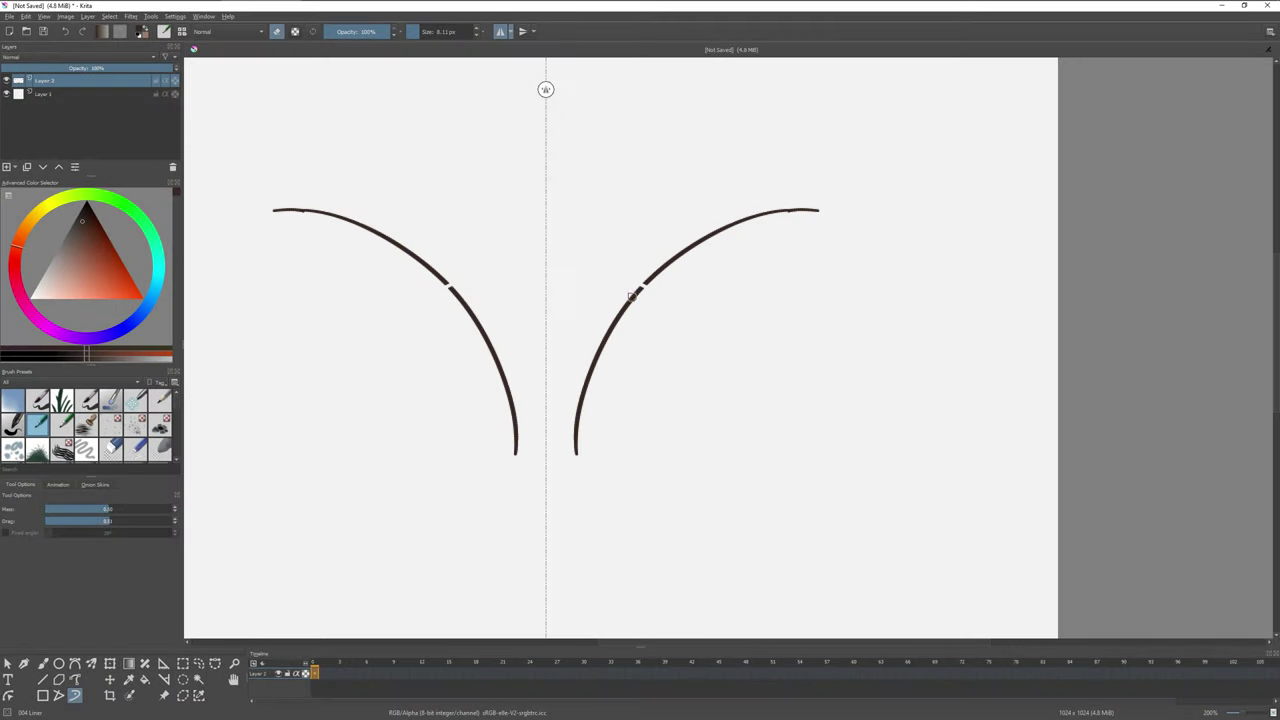
Erase gaps in both mirrored arcs and redraw them as blocky stone arches with a top block
click(646, 284)
drag(590, 395, 623, 336)
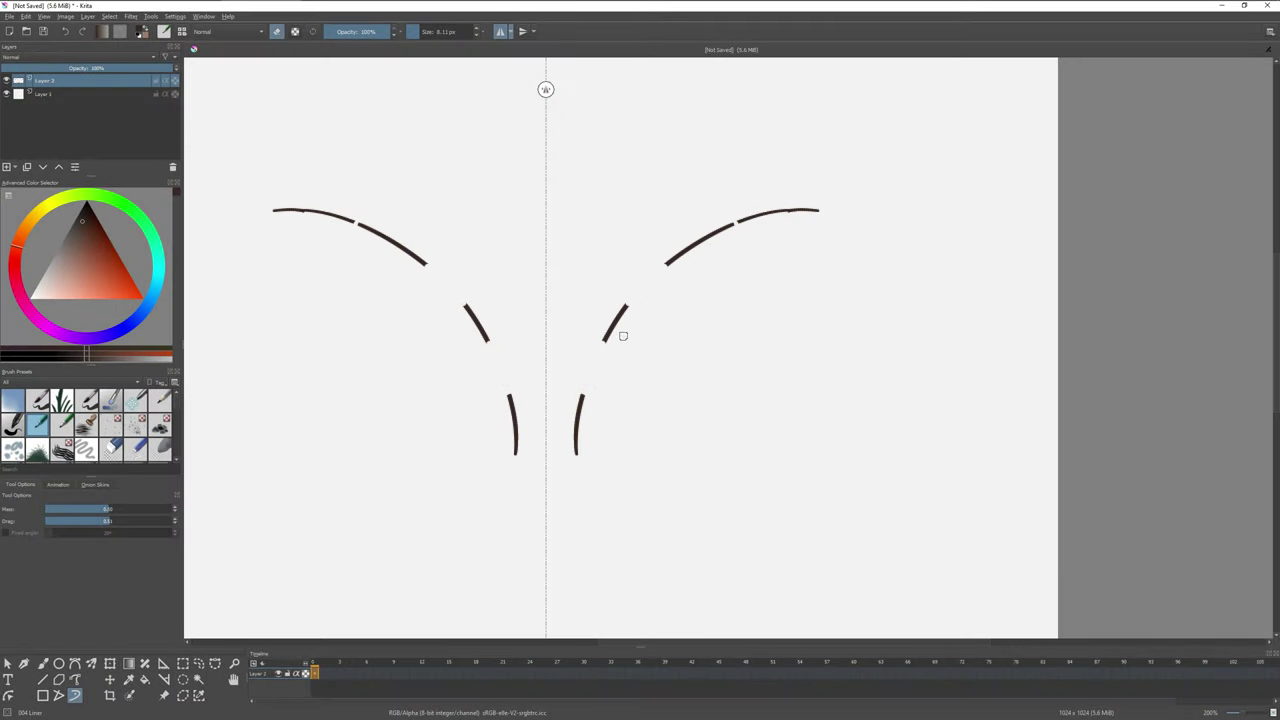
drag(576, 387, 676, 264)
drag(620, 305, 665, 256)
mouse_move(760, 205)
mouse_down()
mouse_move(705, 232)
mouse_move(770, 205)
mouse_up()
mouse_move(764, 212)
mouse_down()
mouse_move(778, 210)
mouse_move(817, 615)
mouse_up()
Add slanted flared bases below both side walls and widen the canvas to 2048×512
scroll(823, 286, down, 1)
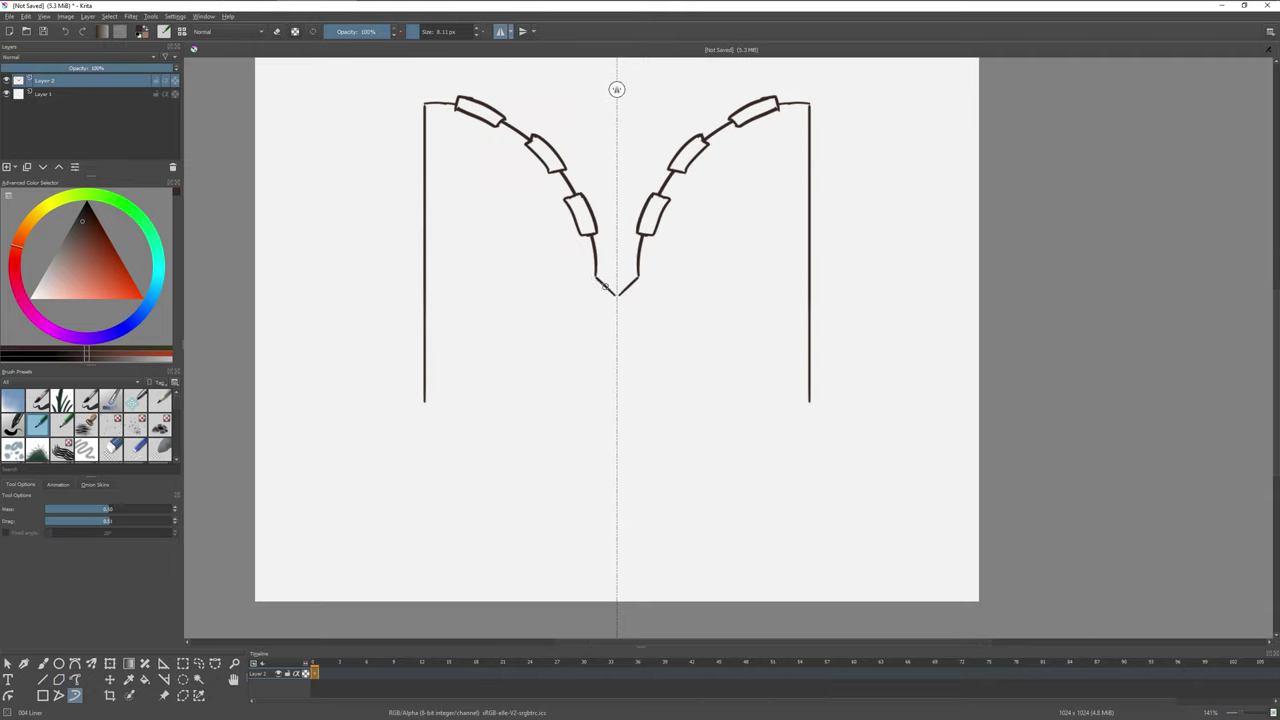
drag(810, 397, 820, 508)
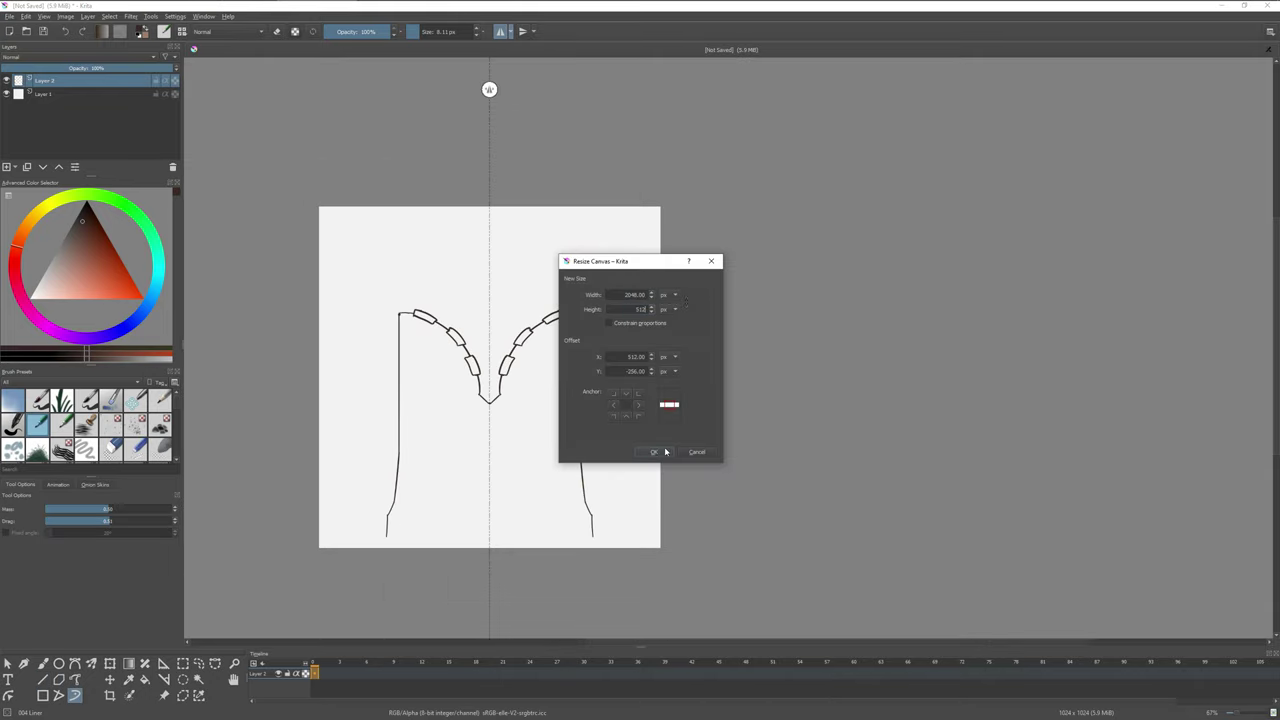
click(653, 452)
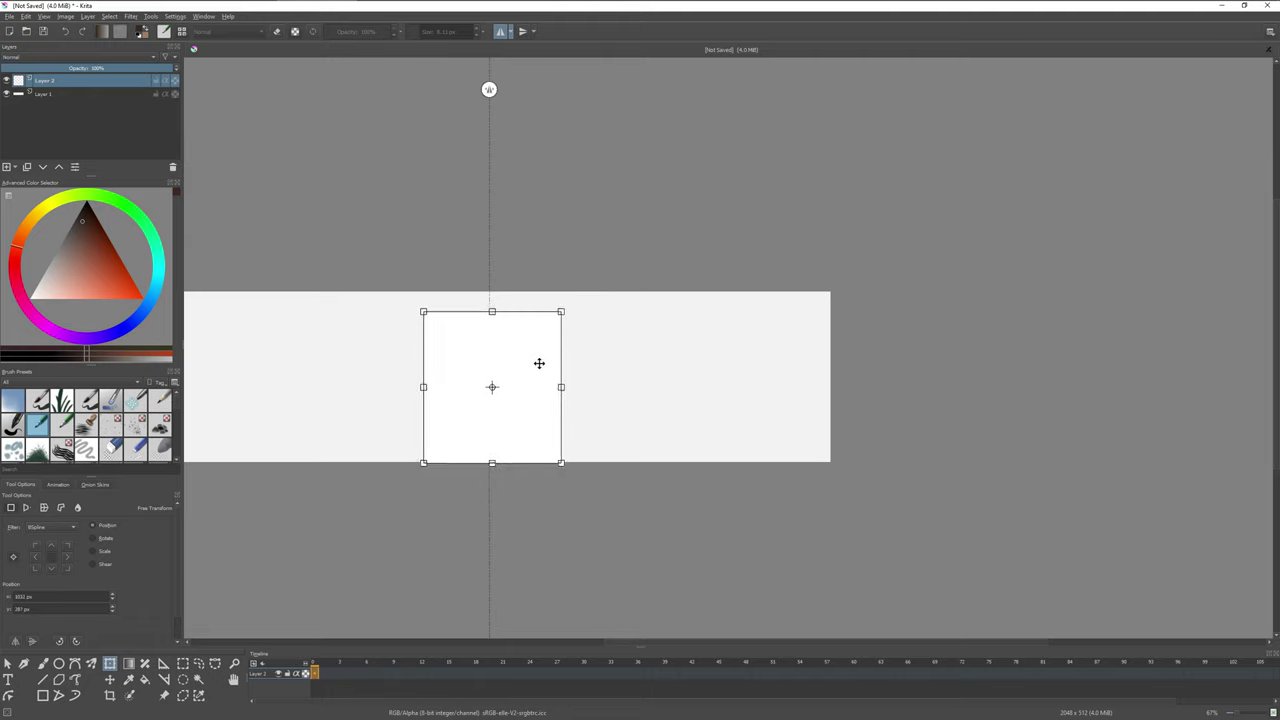
Slide the copied wall sideways with a transform and apply it to continue the row of walls
key(ctrl+t)
mouse_move(683, 449)
mouse_down()
mouse_move(420, 431)
mouse_move(689, 445)
mouse_move(345, 466)
mouse_move(571, 448)
mouse_up()
scroll(345, 466, down, 1)
right_click(70, 82)
key(Return)
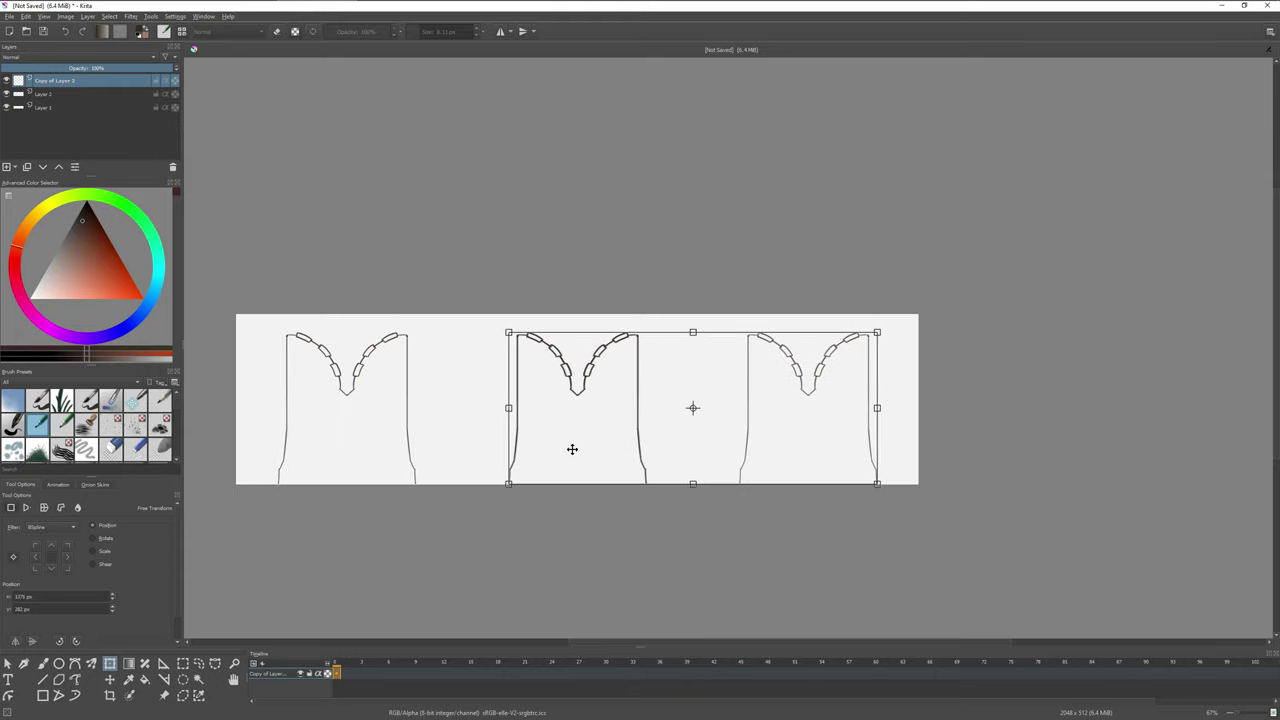
key(b)
scroll(591, 411, up, 2)
scroll(571, 369, up, 1)
scroll(571, 369, down, 2)
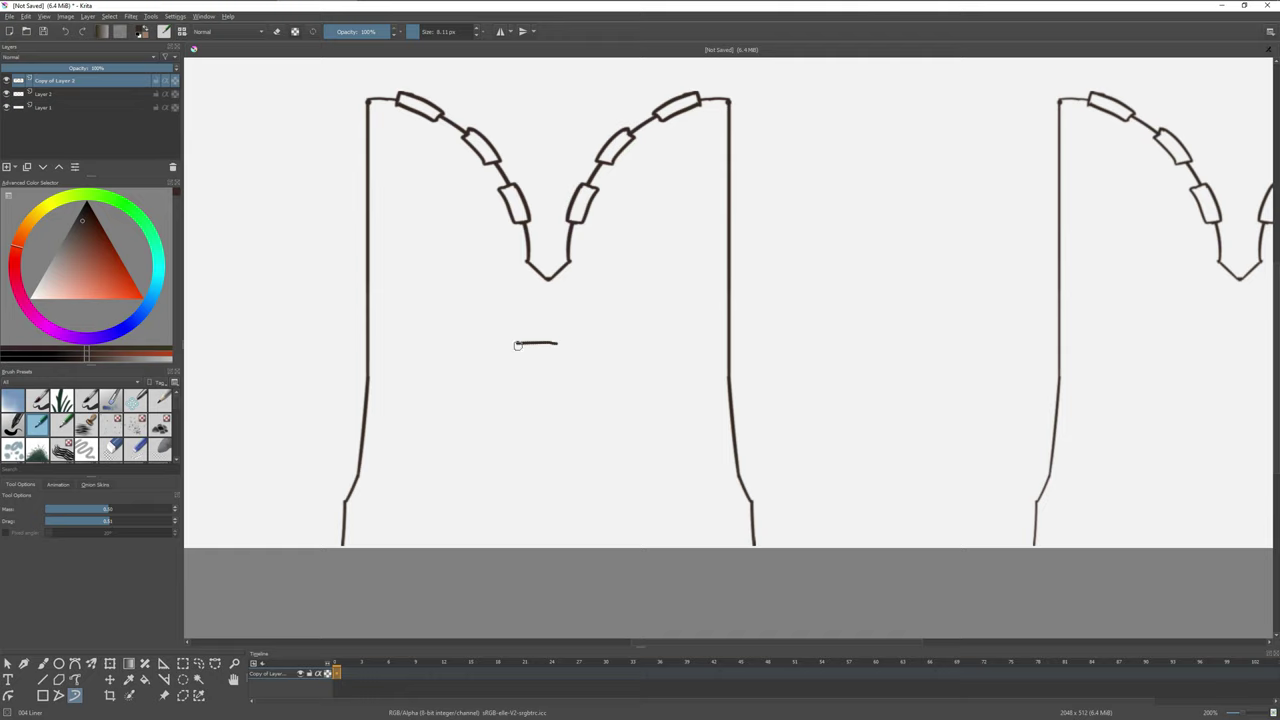
Draw tall narrow door outlines in the middle and left walls
drag(517, 345, 552, 514)
key(minus)
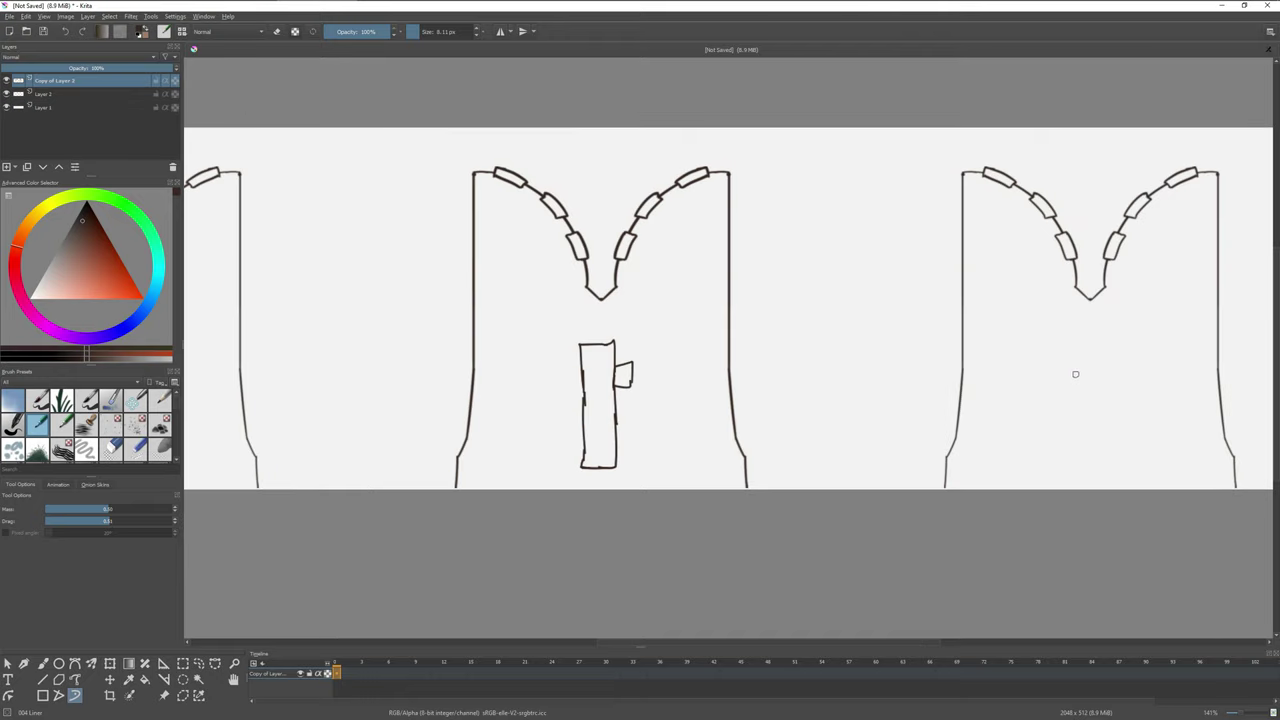
drag(1104, 447, 1105, 466)
key(minus)
key(minus)
key(plus)
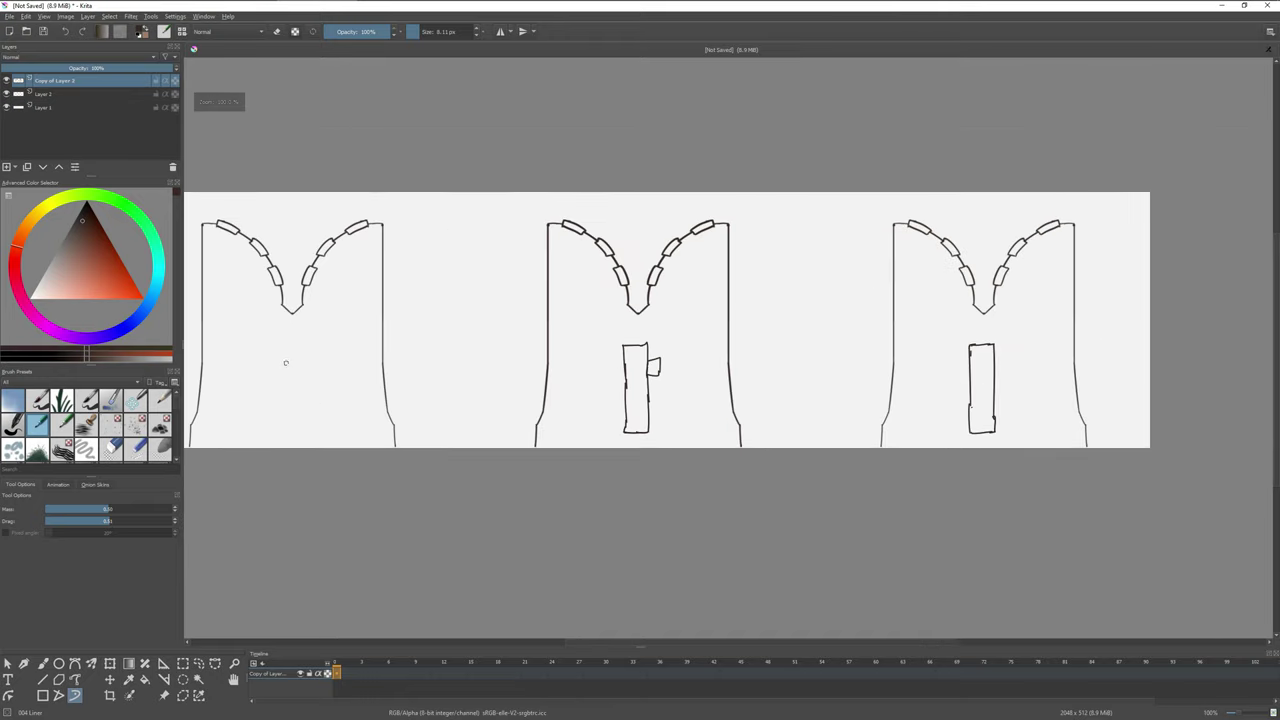
drag(303, 341, 278, 342)
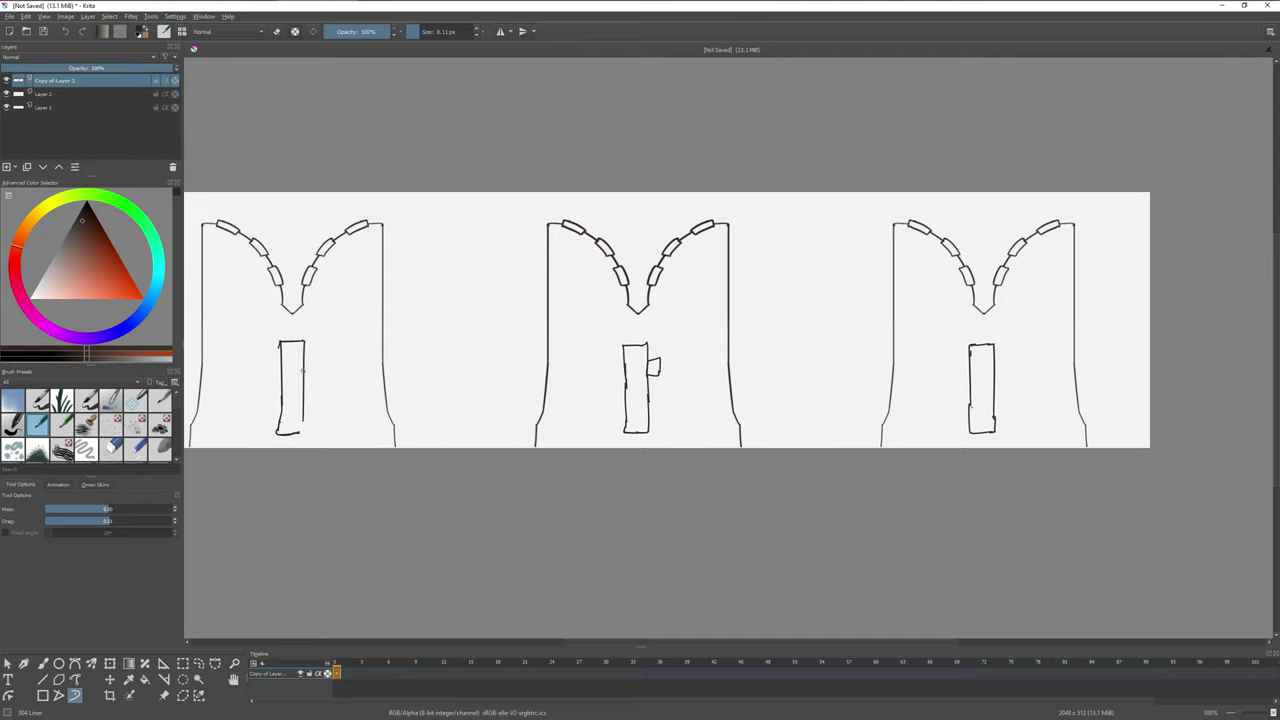
Merge the copied wall layer into the layer below and nudge the sketches slightly upward
right_click(62, 80)
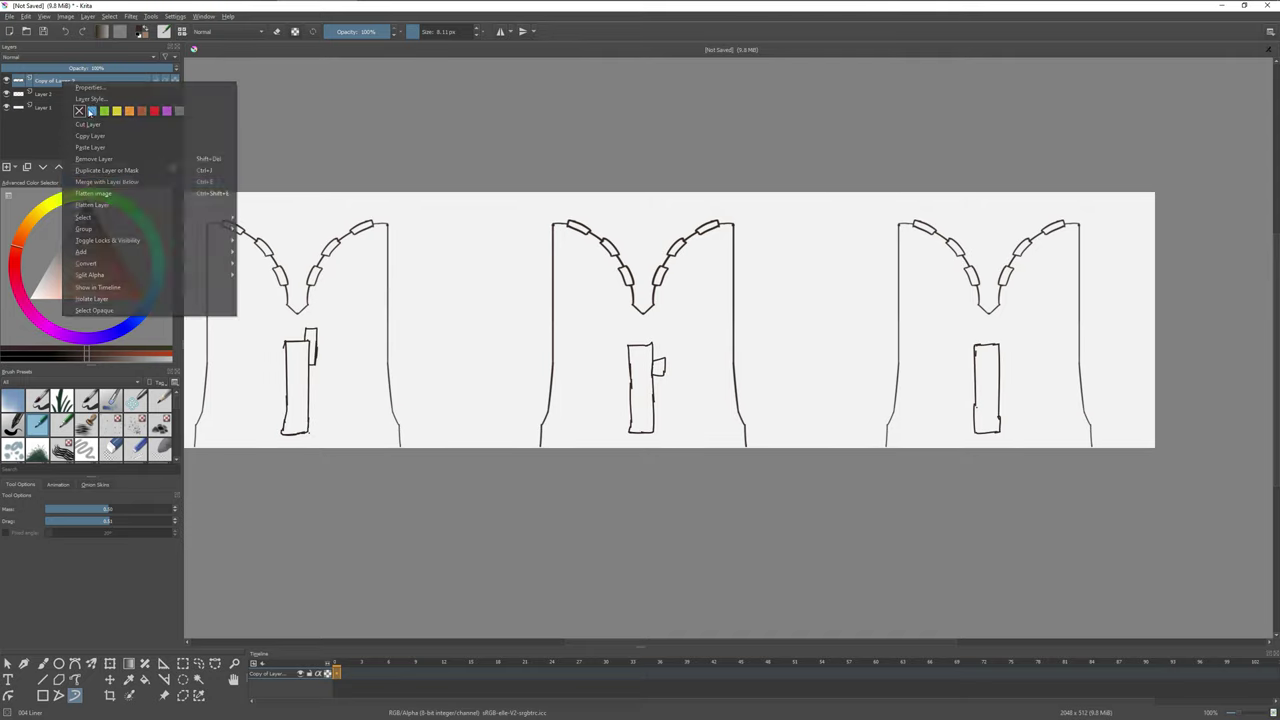
click(110, 287)
click(110, 680)
drag(652, 378, 652, 360)
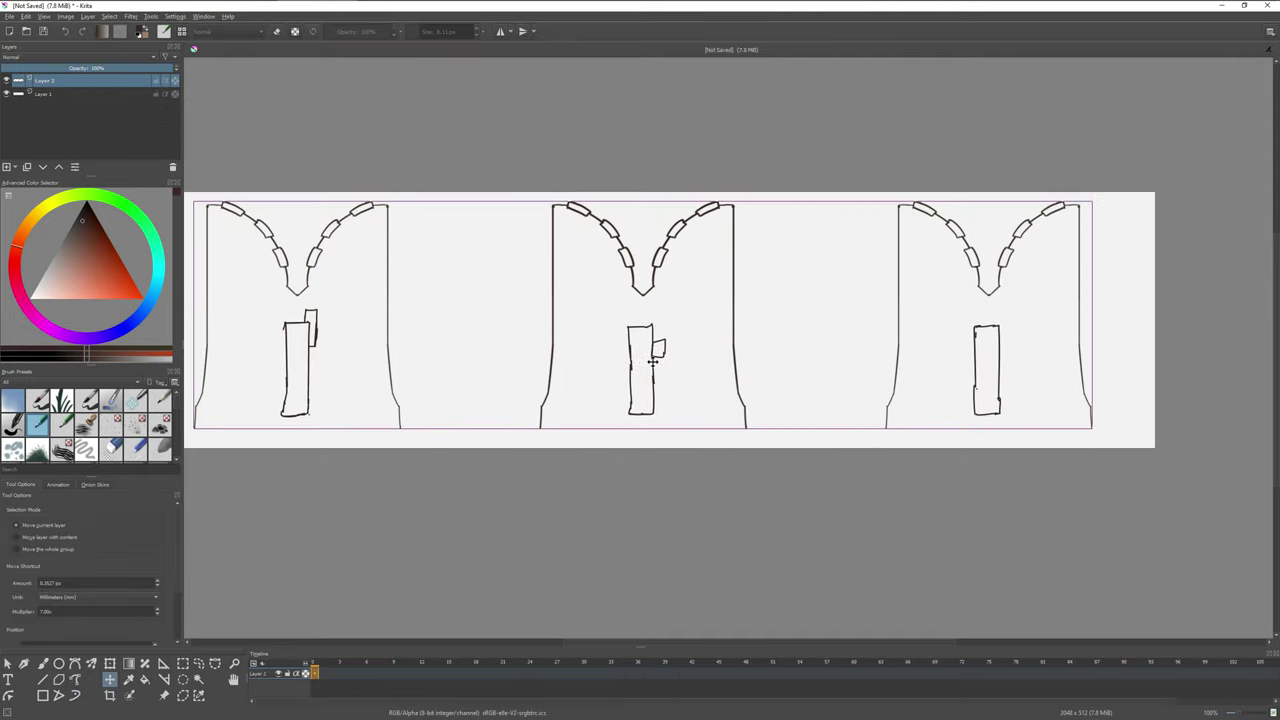
Sketch rough base blocks along the walls and a crack up the middle wall's right side
click(74, 695)
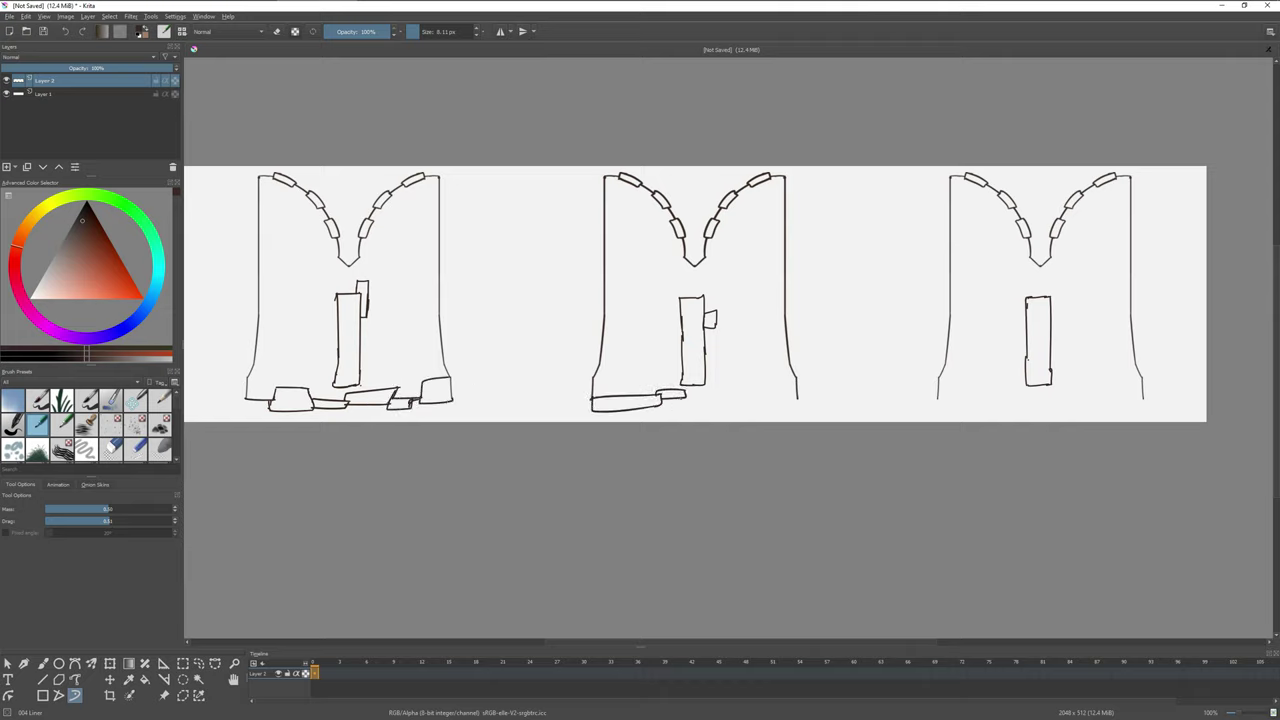
key(ctrl+z)
mouse_move(765, 345)
mouse_down()
mouse_move(740, 371)
mouse_move(788, 348)
mouse_up()
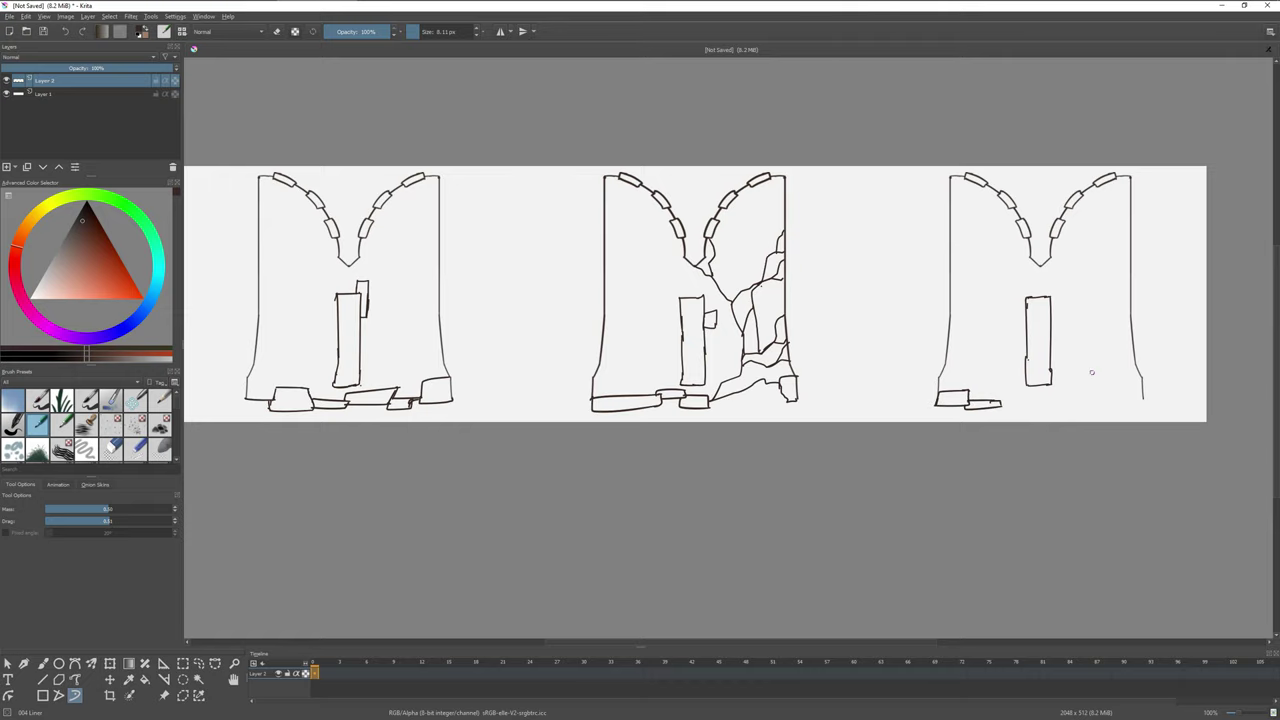
drag(1037, 398, 1073, 396)
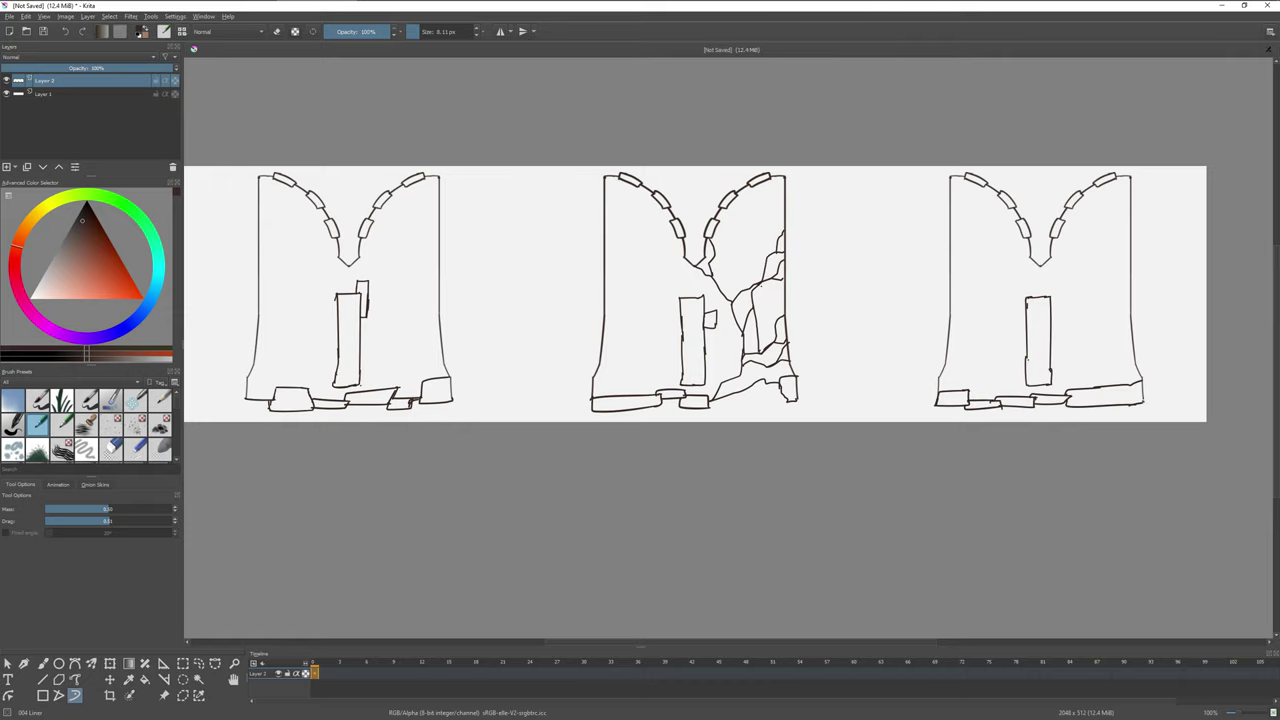
key(minus)
key(minus)
key(minus)
key(plus)
key(plus)
key(plus)
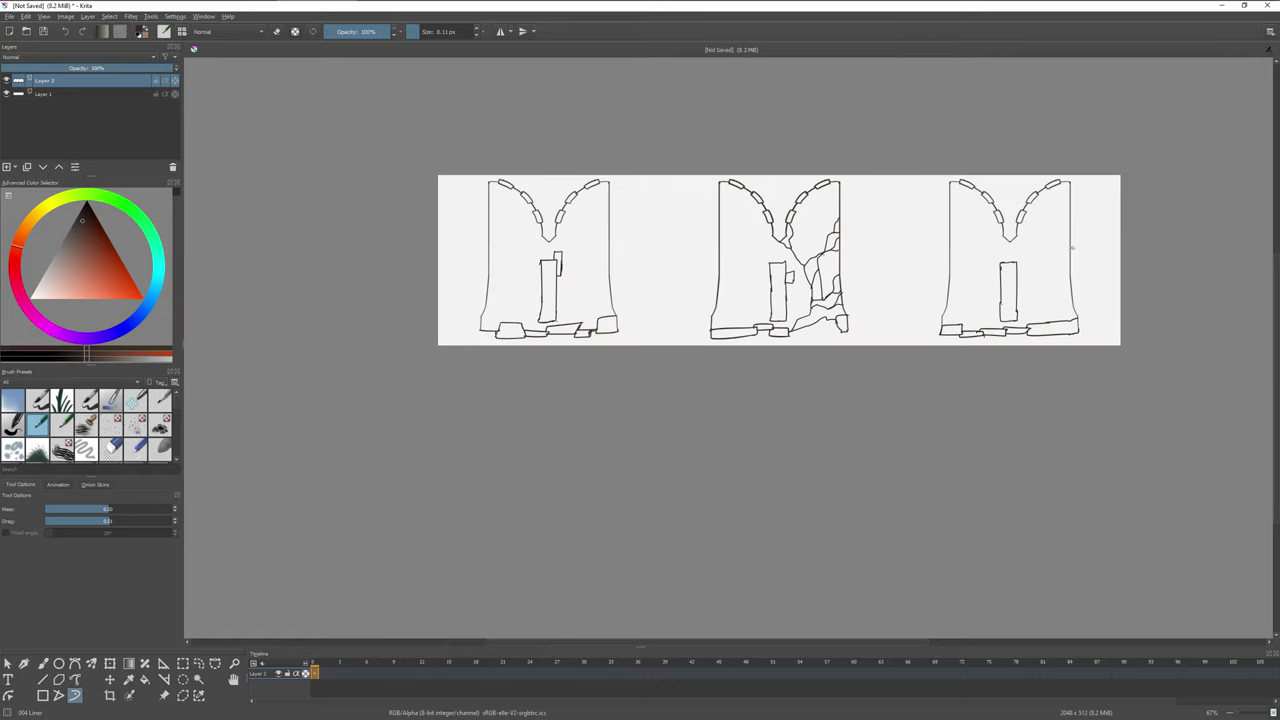
scroll(608, 298, up, 1)
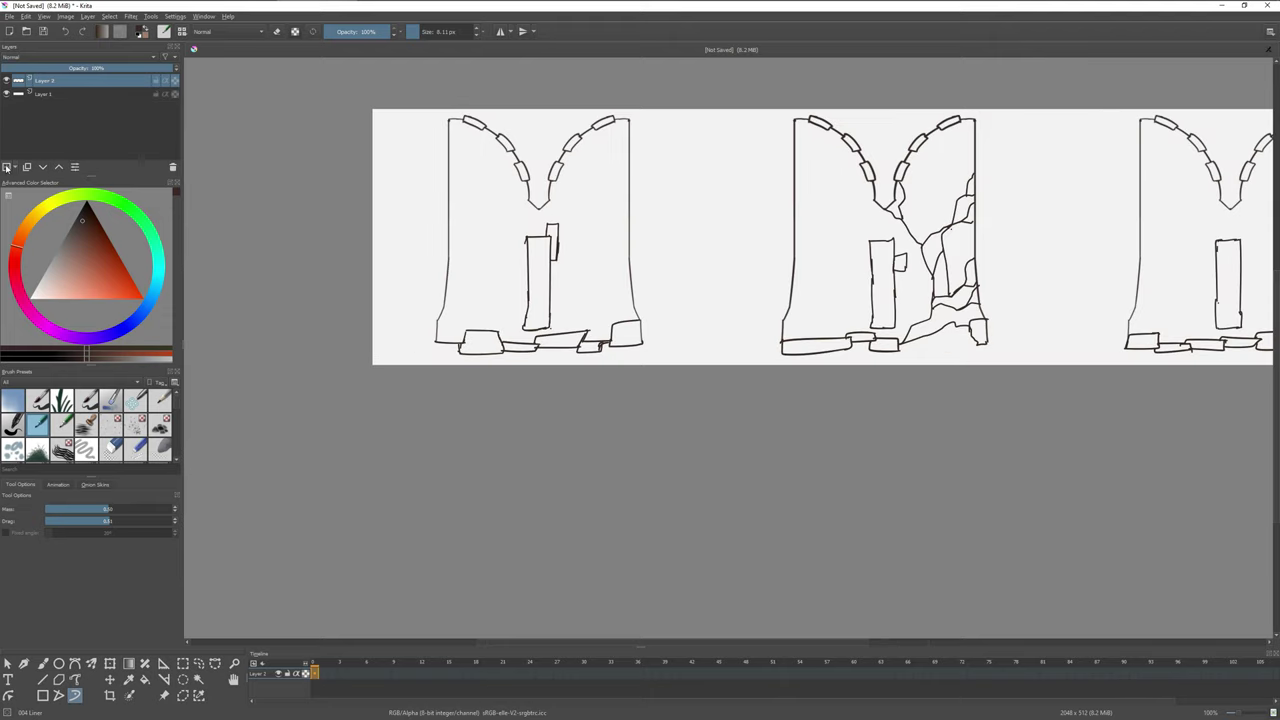
Add a small block beside the middle door, plus a window and small block on the third wall
right_click(64, 80)
key(Escape)
scroll(452, 307, up, 1)
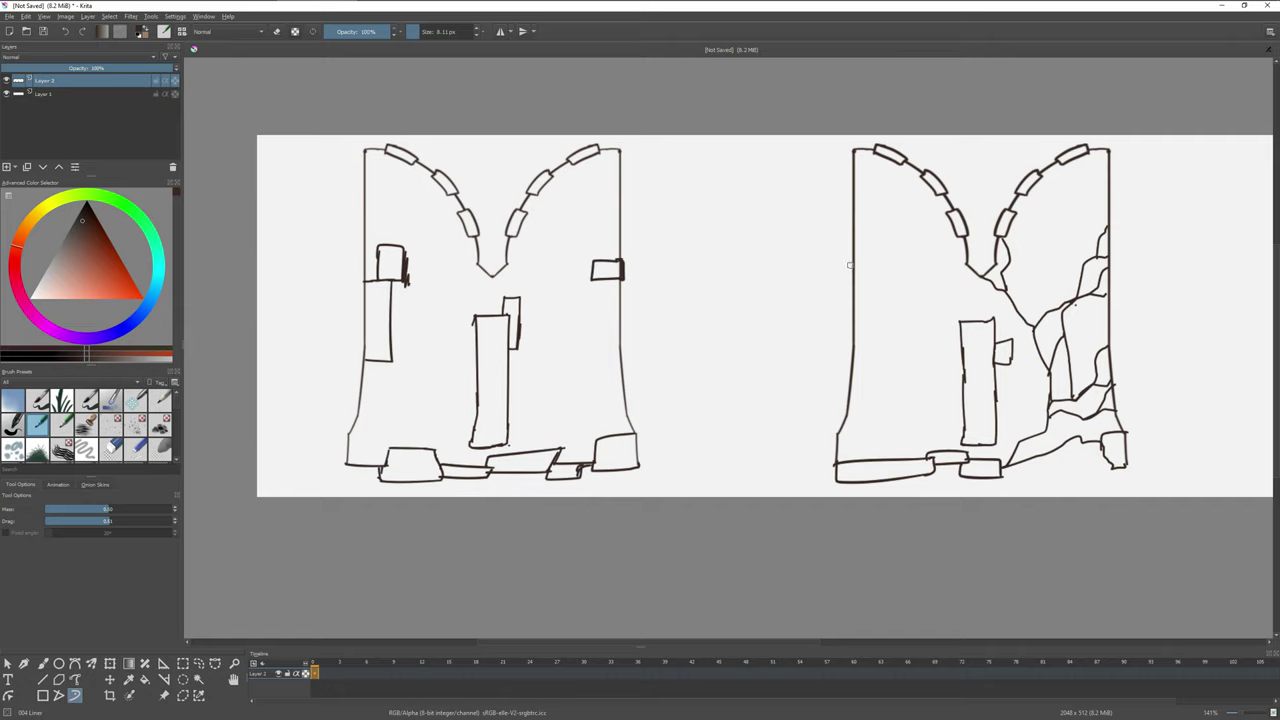
drag(962, 350, 962, 404)
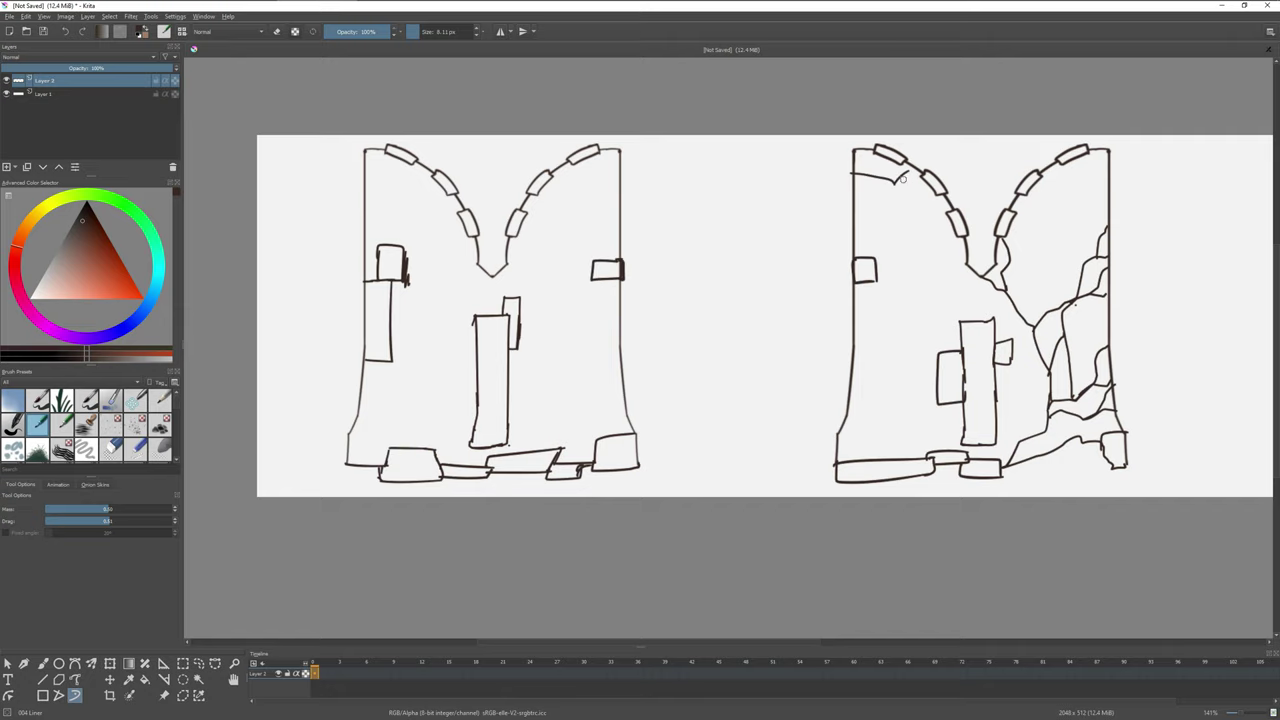
scroll(902, 178, down, 1)
drag(988, 258, 990, 298)
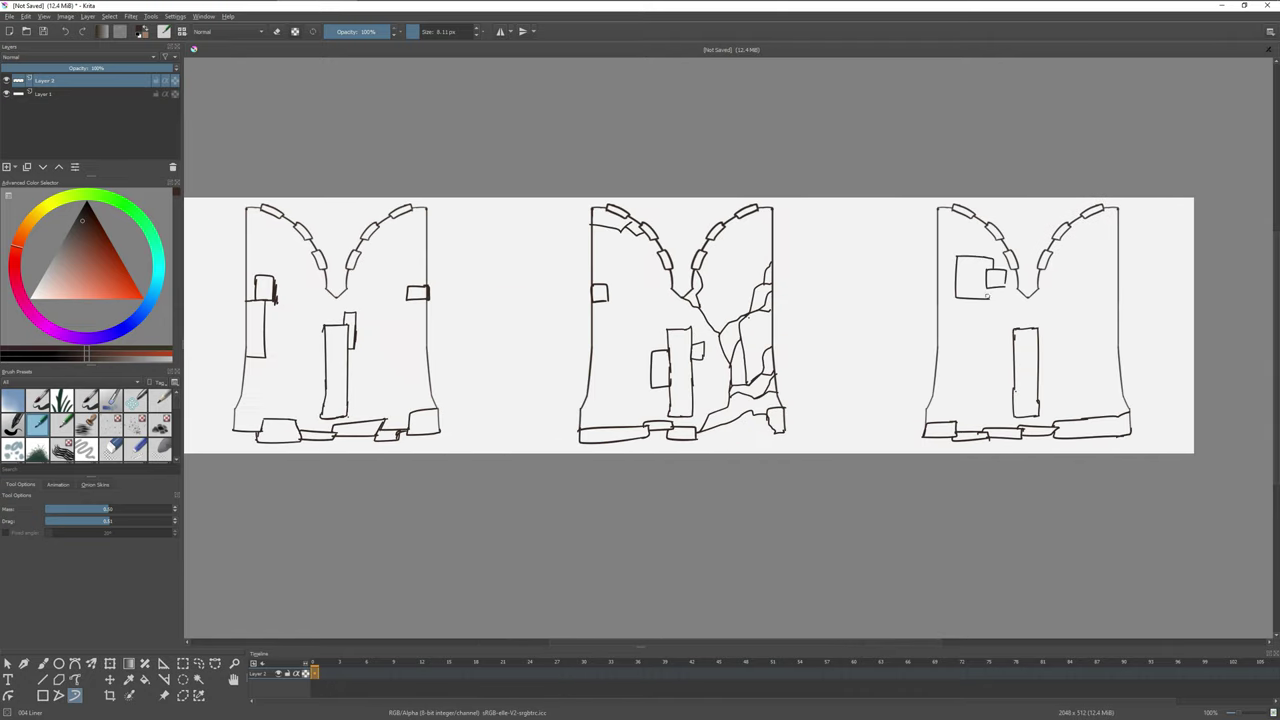
drag(1108, 352, 1120, 350)
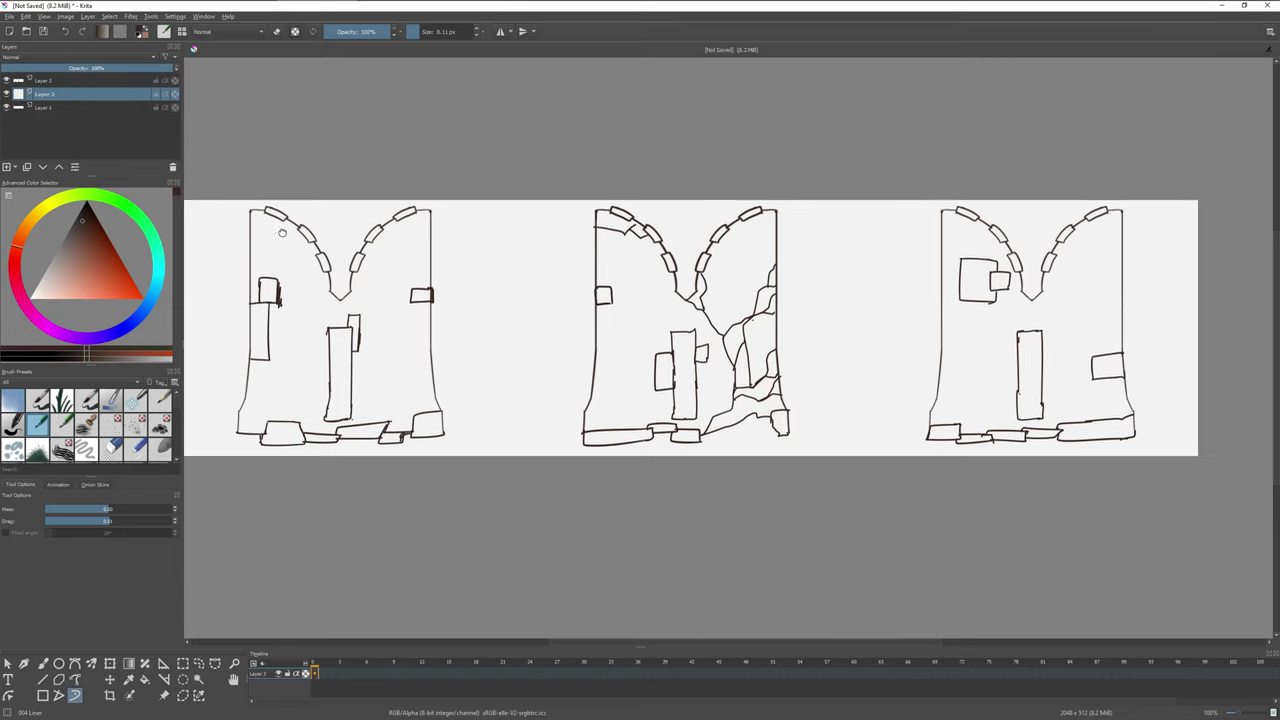
On a new layer, draw the first wall's depth edges including a slanted lower side edge
key(t)
drag(760, 330, 775, 320)
click(75, 695)
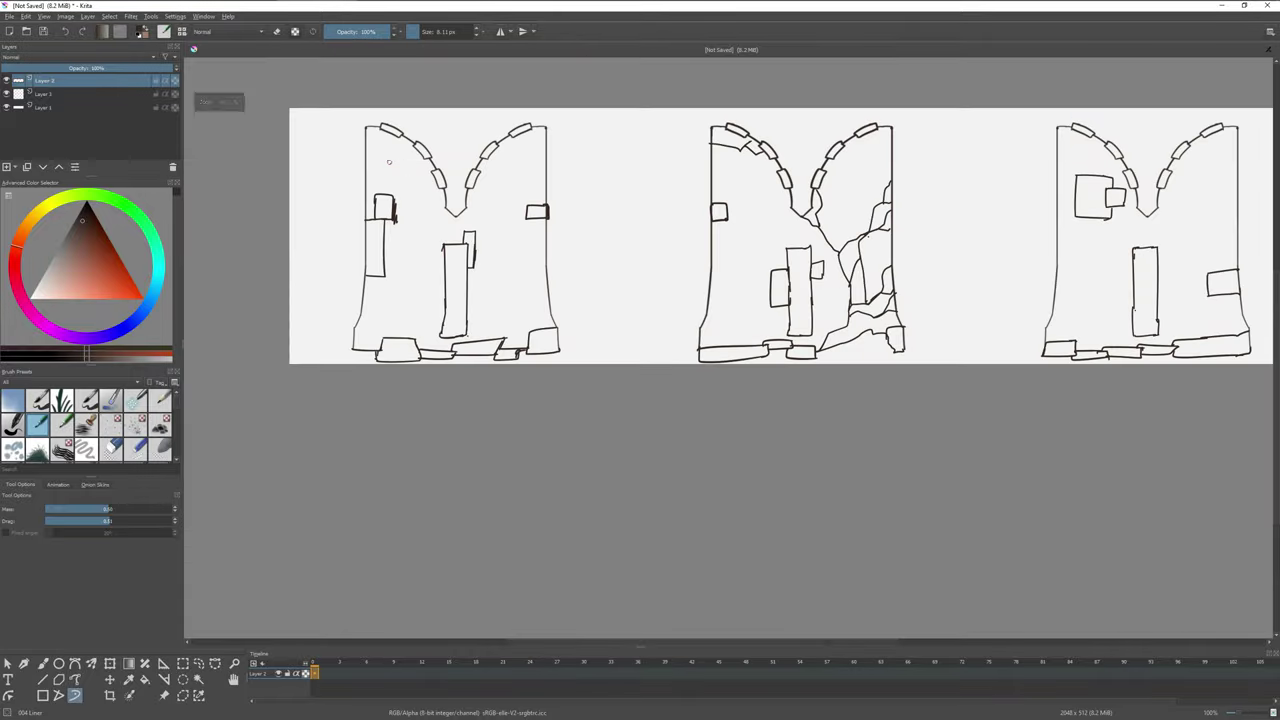
scroll(543, 283, up, 2)
drag(560, 355, 610, 315)
drag(600, 375, 603, 320)
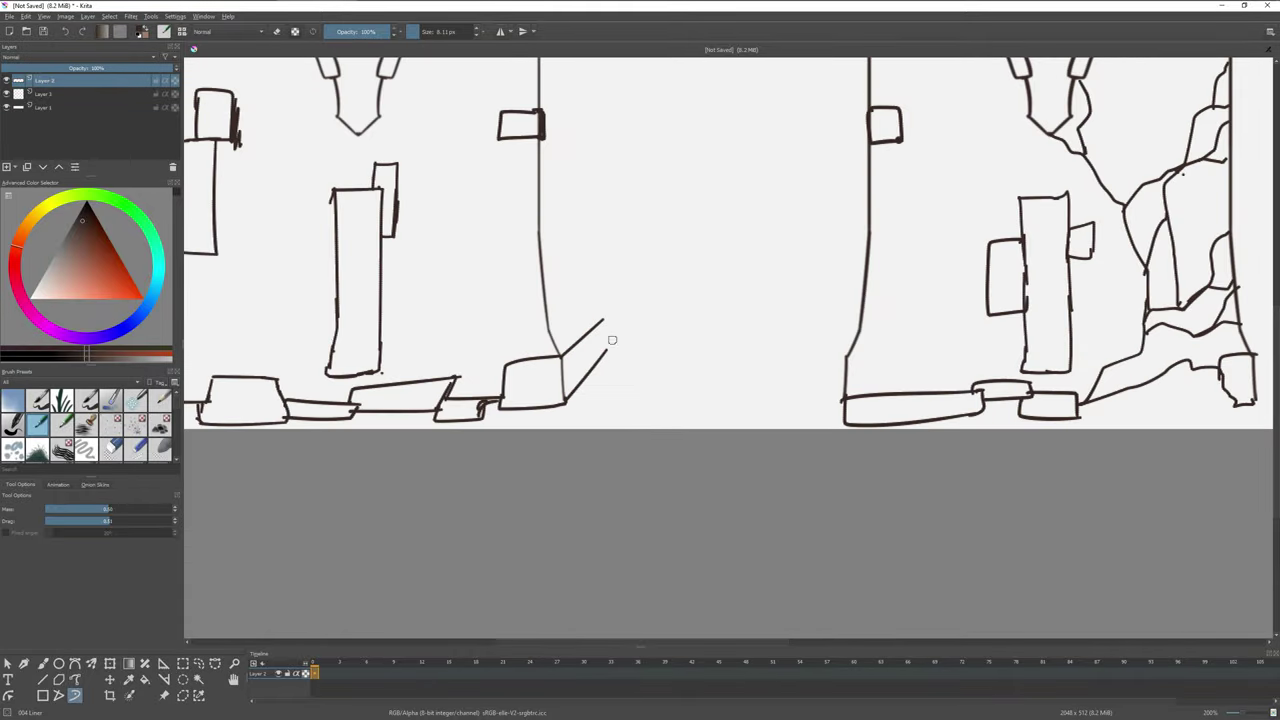
key(minus)
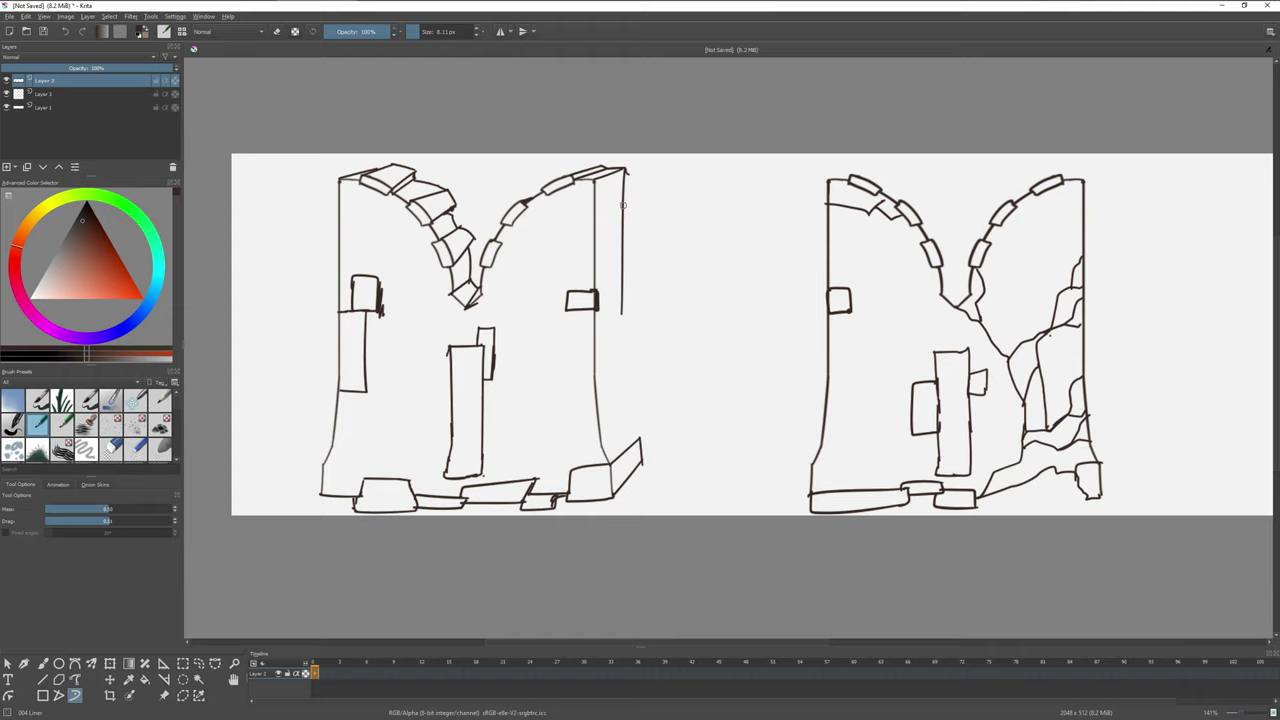
key(ctrl+z)
drag(629, 345, 641, 437)
key(1)
Draw the middle wall's side depth edge, then duplicate the depth edges onto the third wall
click(57, 99)
scroll(791, 309, up, 1)
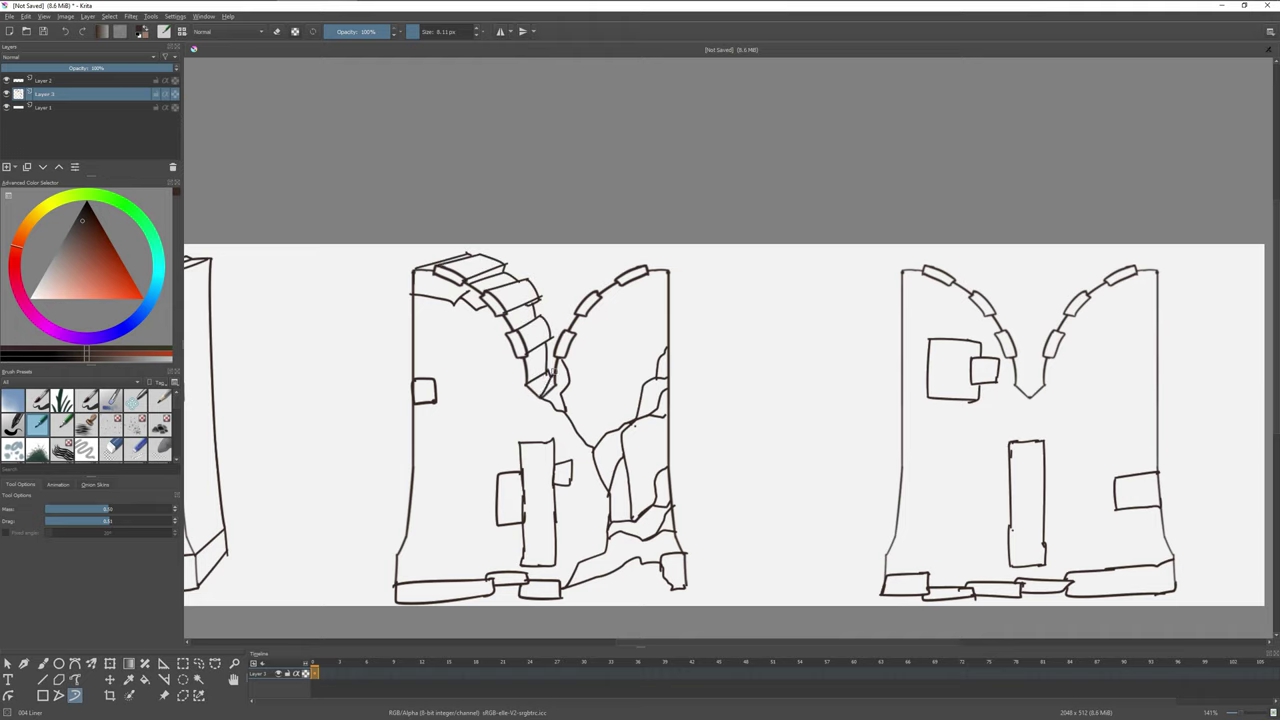
drag(696, 285, 701, 487)
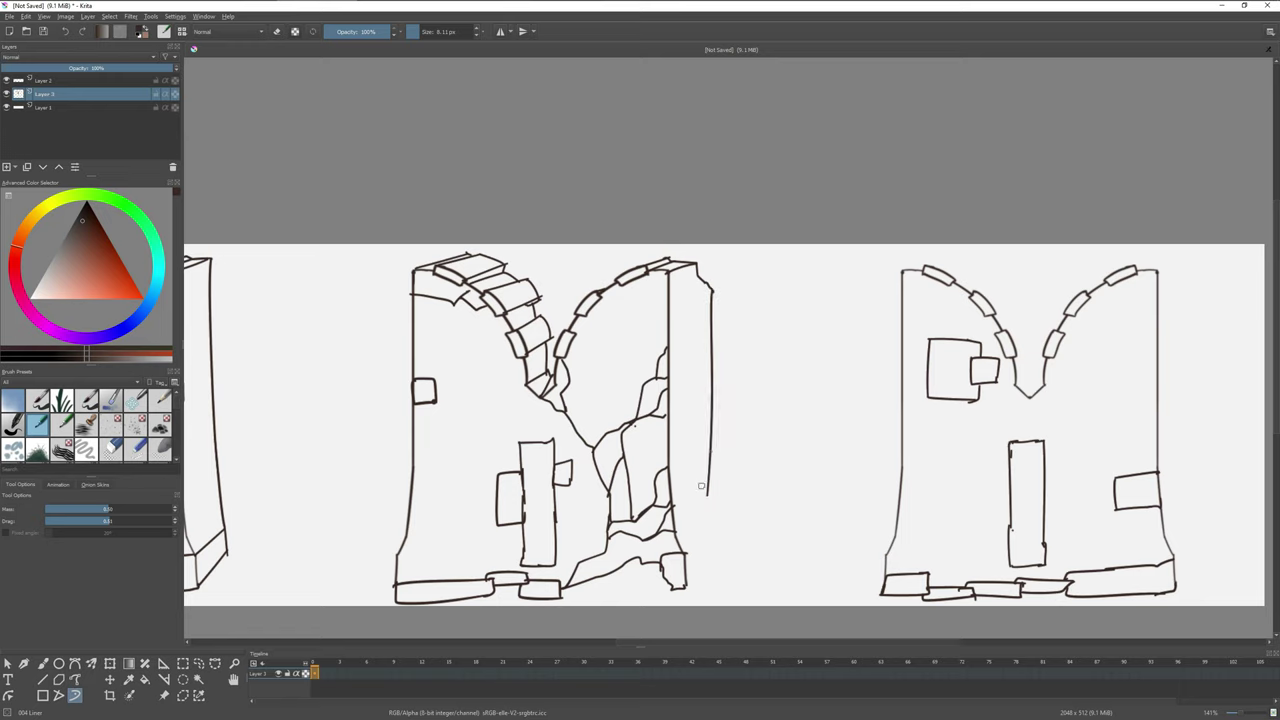
scroll(715, 453, down, 1)
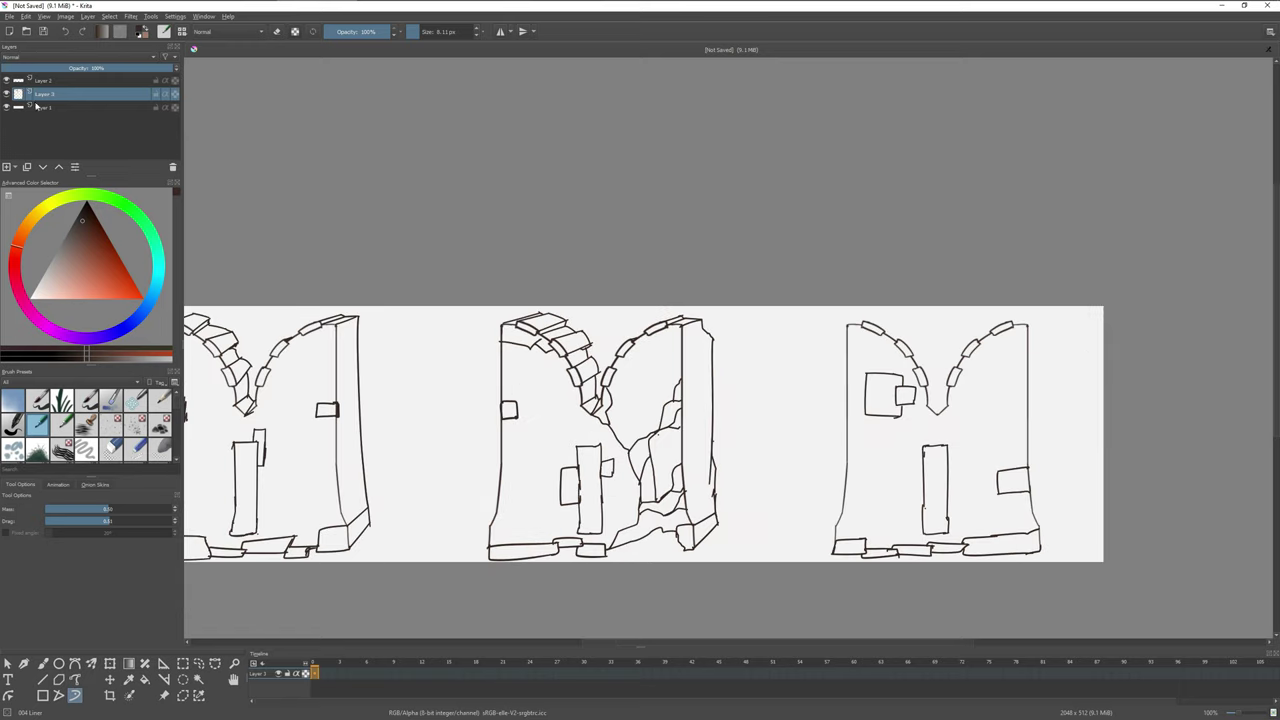
key(ctrl+j)
key(t)
drag(599, 466, 944, 466)
Merge the depth-edge layers together
click(75, 695)
scroll(650, 473, down, 2)
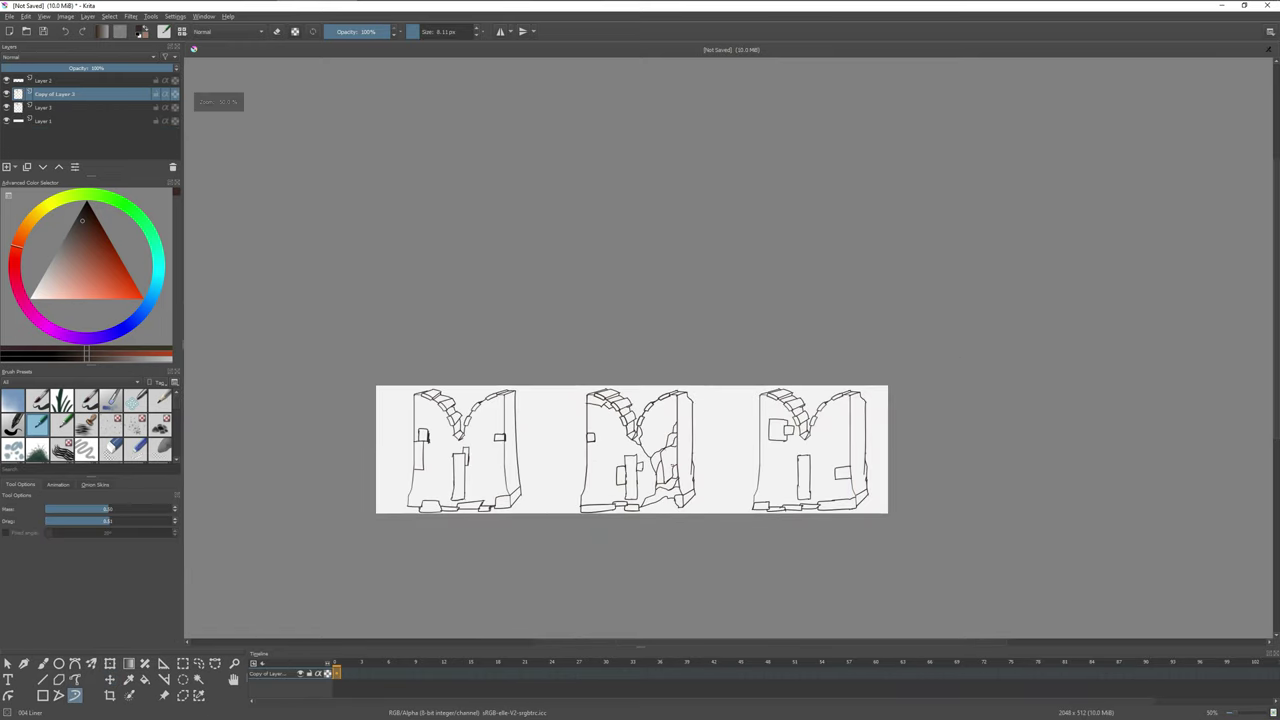
scroll(718, 498, up, 1)
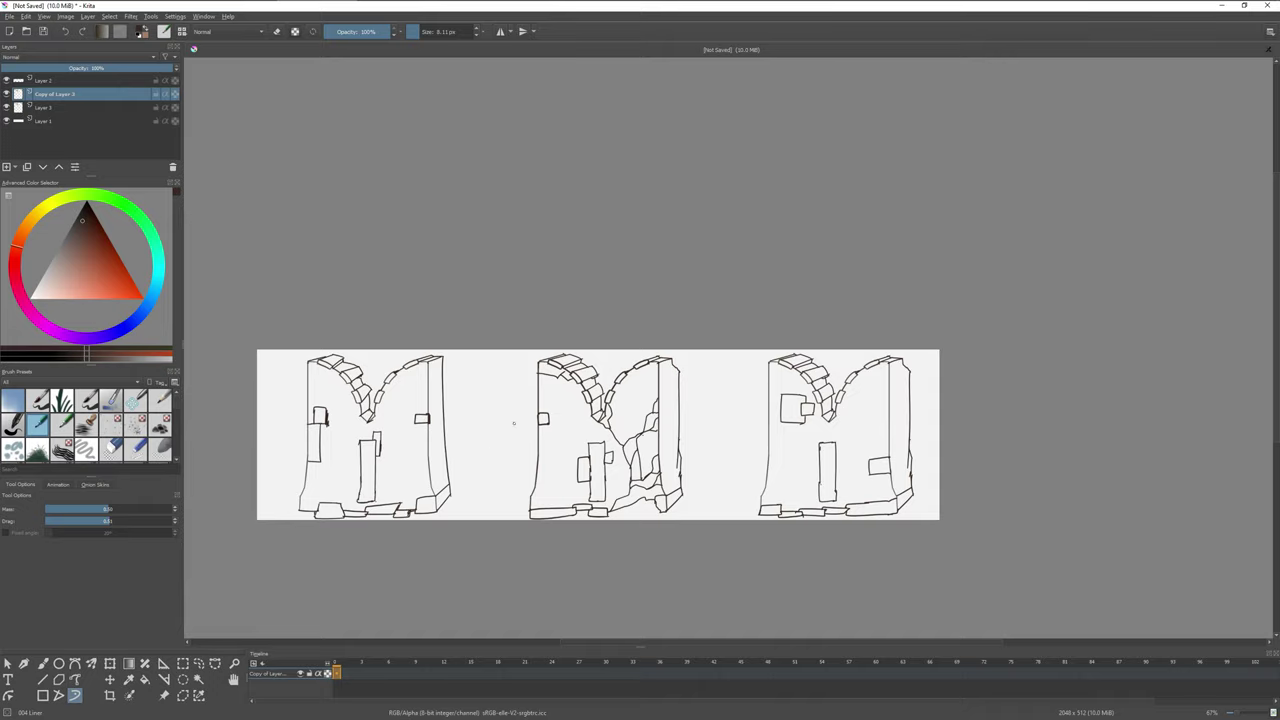
right_click(71, 82)
click(143, 163)
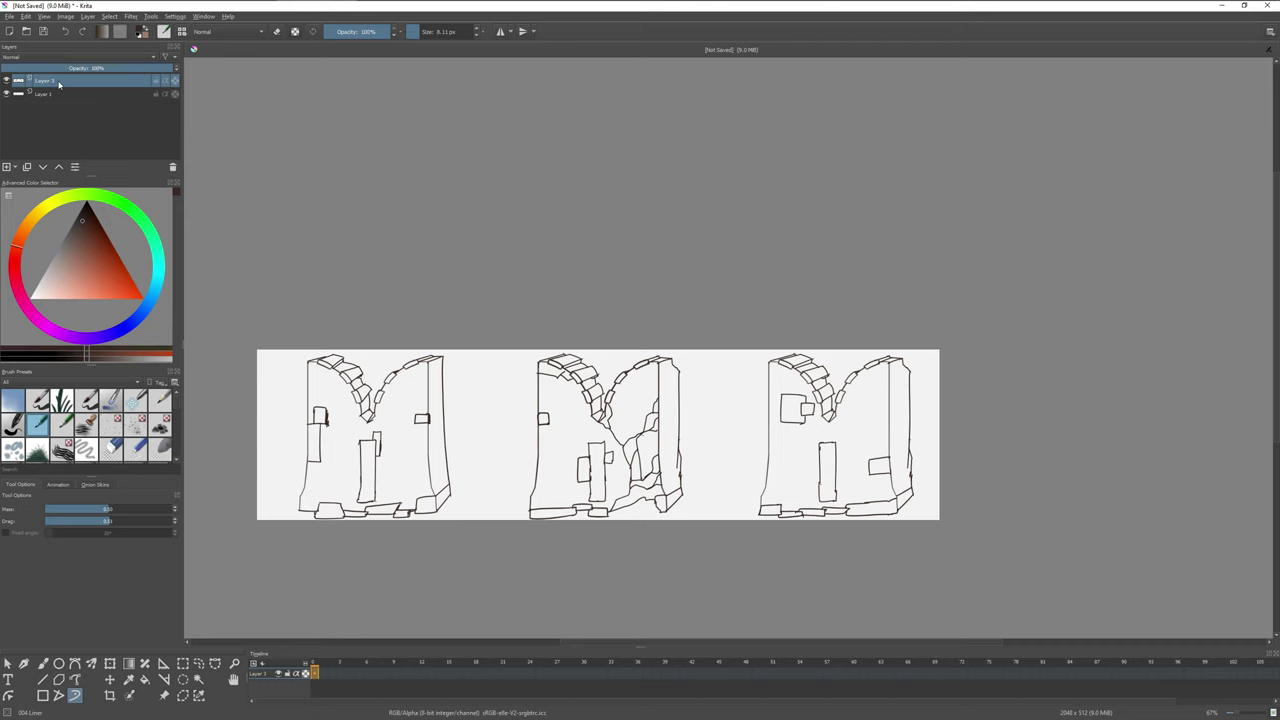
Fill all three walls with beige, redoing the left wall in a slightly different shade
key(f)
key(1)
click(368, 430)
key(ctrl+z)
click(56, 264)
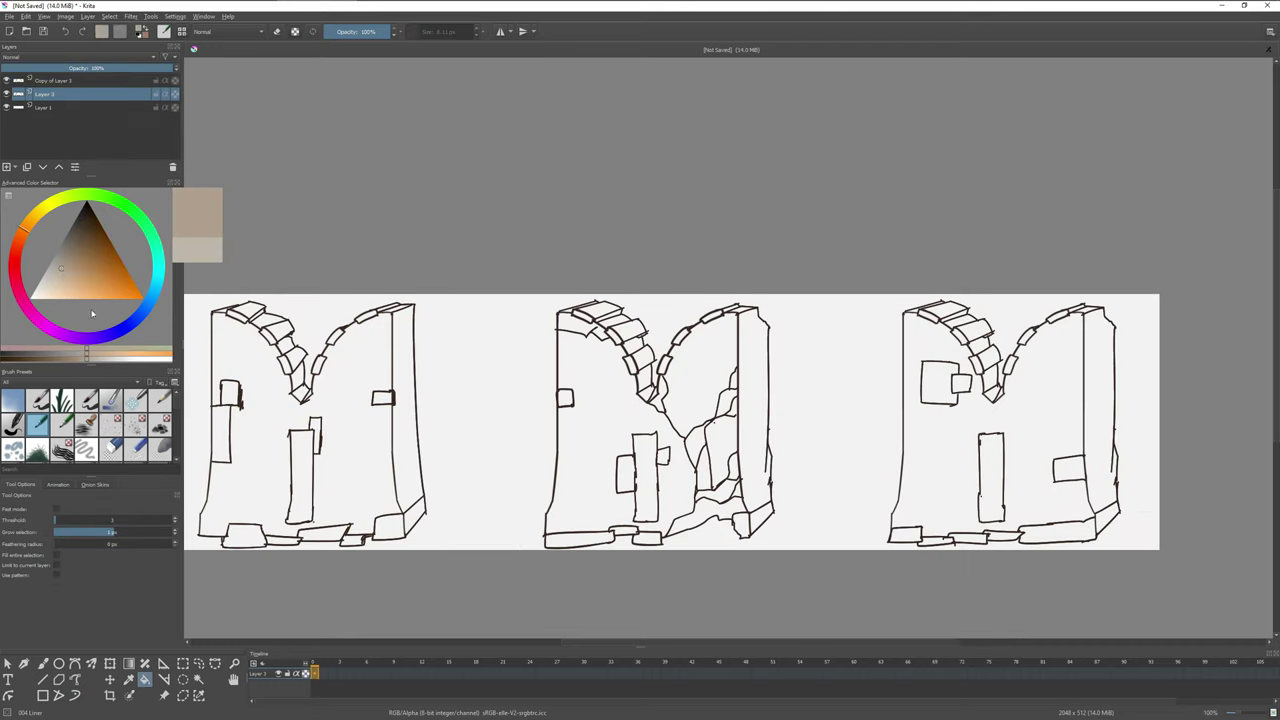
click(369, 456)
click(594, 471)
drag(669, 487, 717, 425)
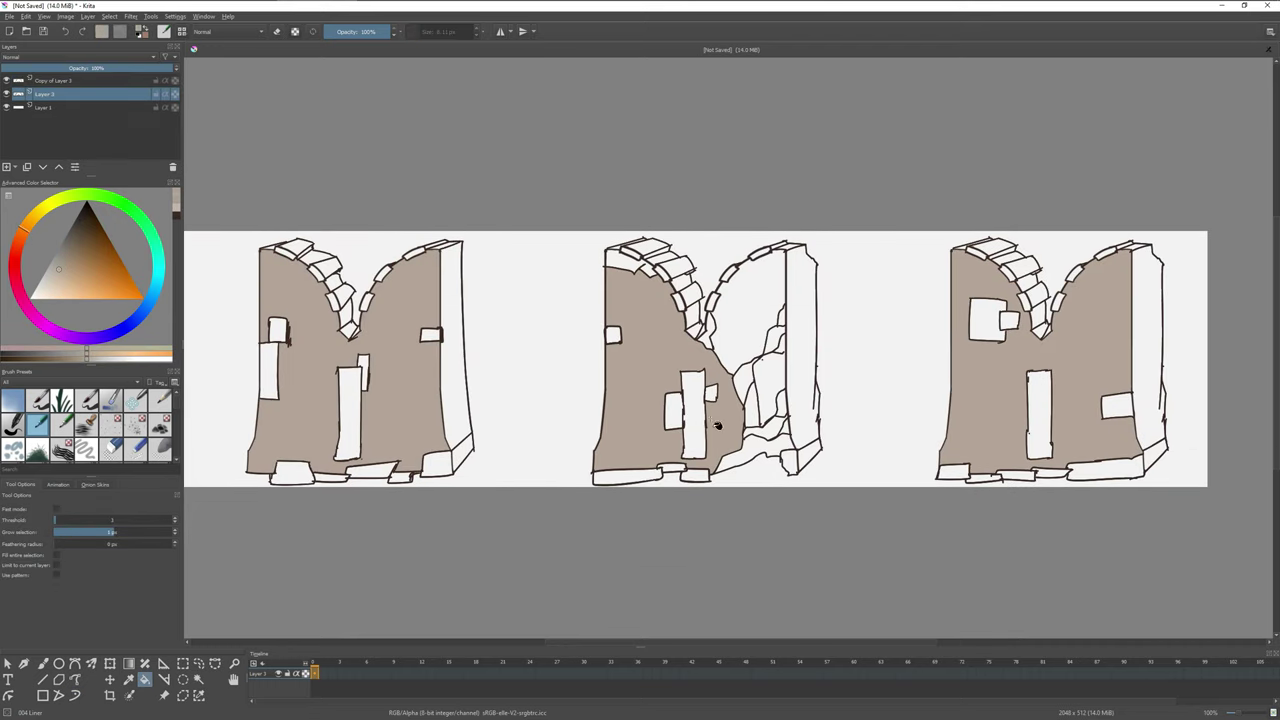
Fill the side walls of all three ruins, plus several windows and base blocks, with darker beige
click(465, 340)
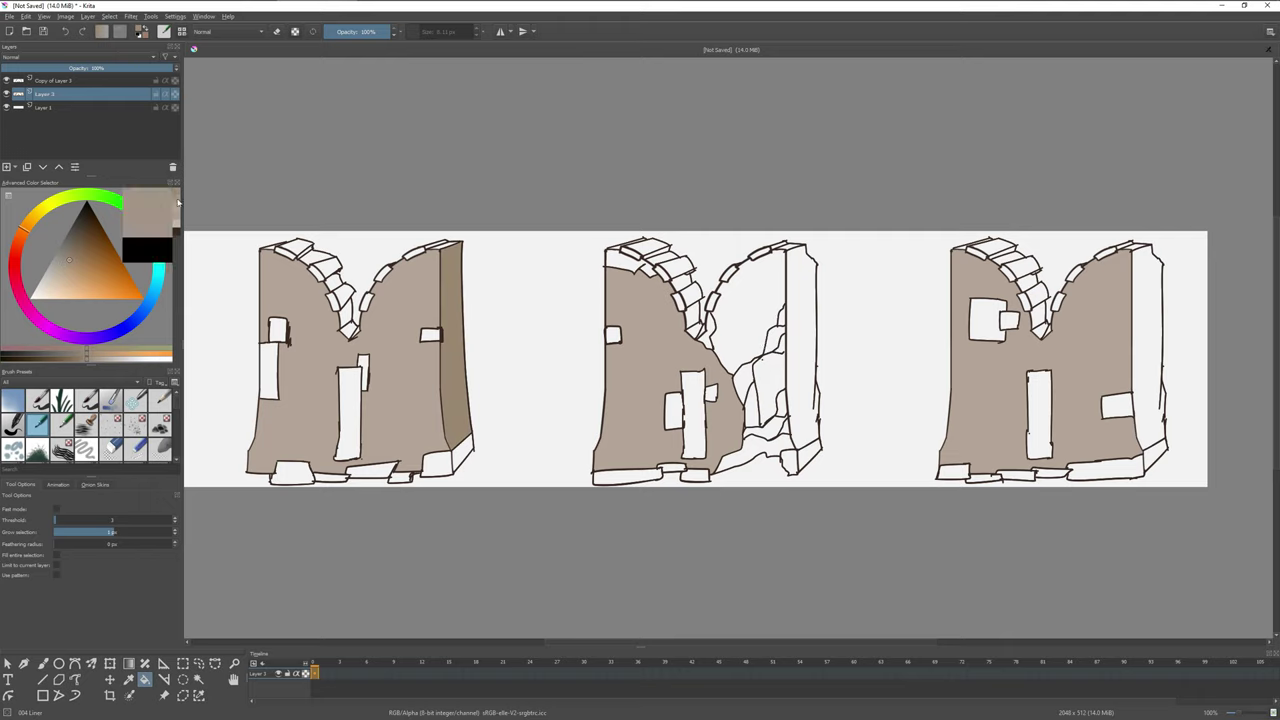
click(778, 330)
click(770, 390)
click(800, 360)
click(1150, 350)
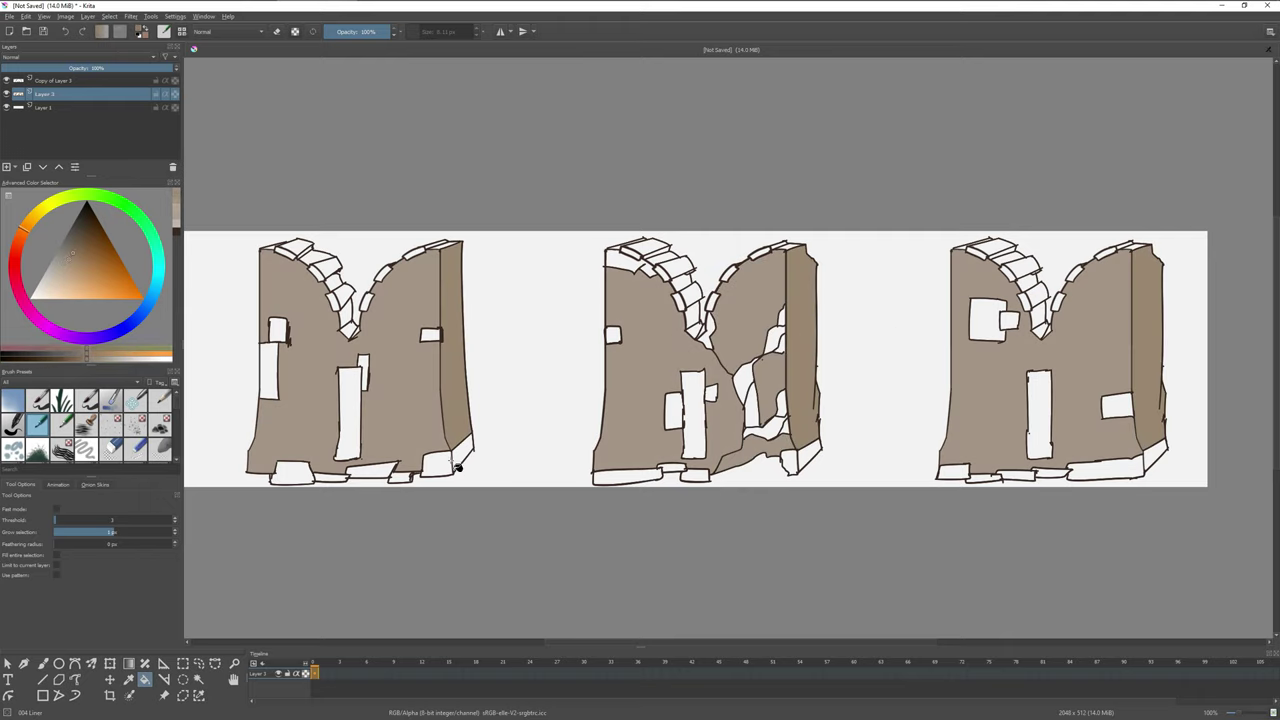
click(437, 462)
click(372, 470)
click(673, 410)
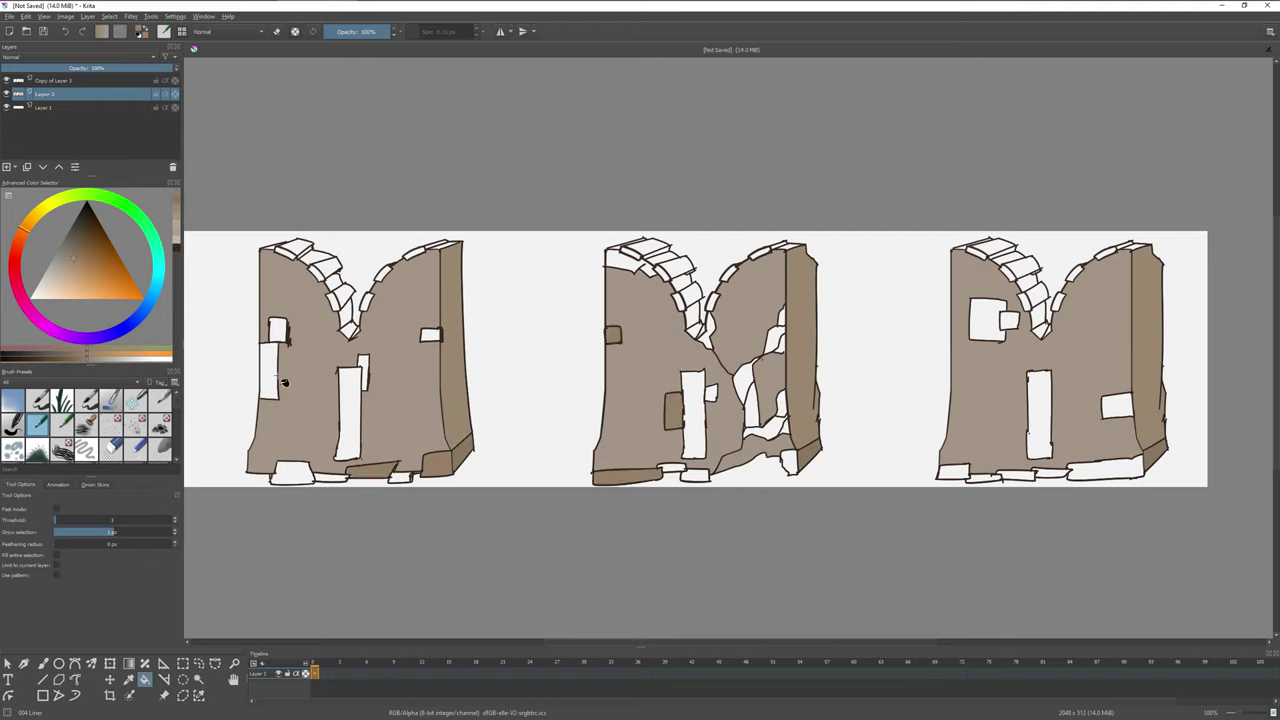
click(268, 370)
click(987, 320)
click(1100, 468)
Fill the remaining bottom blocks, windows and small areas of the ruins with darker beige
click(295, 472)
click(278, 330)
click(431, 335)
click(695, 474)
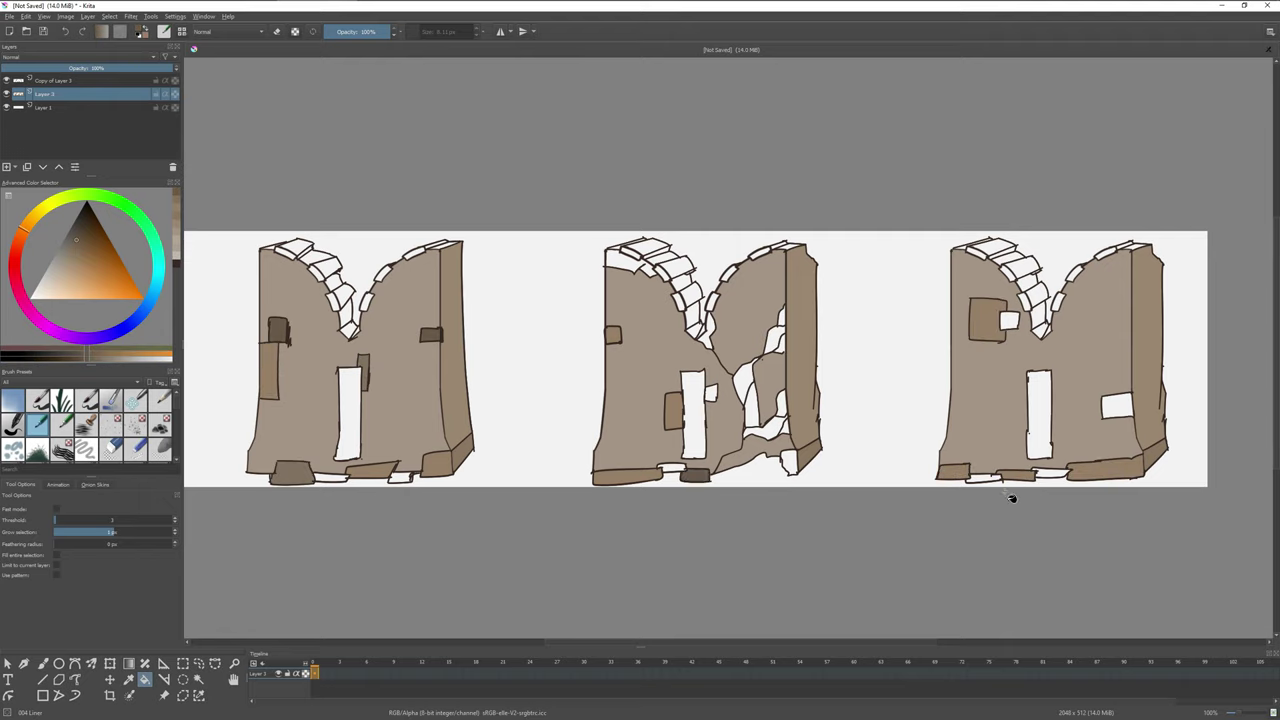
click(1117, 405)
click(1050, 476)
click(796, 463)
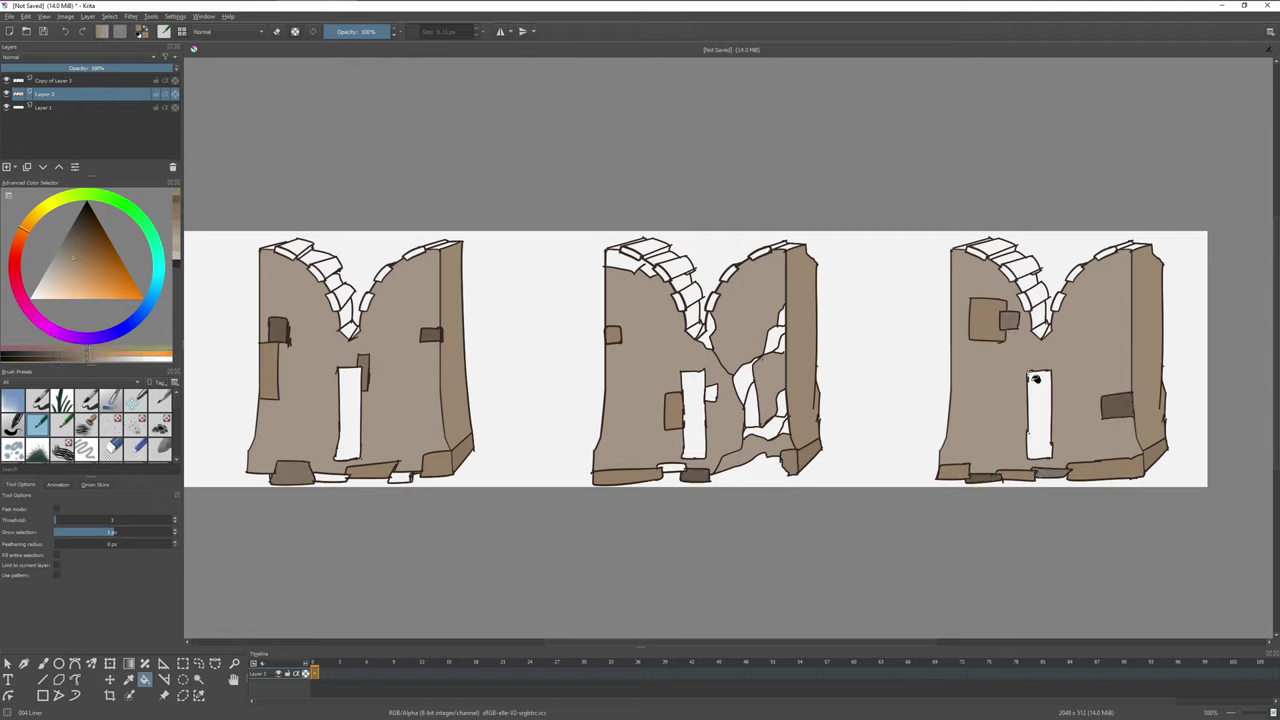
click(668, 470)
click(710, 393)
click(622, 262)
click(78, 256)
Fill the white stones on the arches of the ruins with dark beige
scroll(286, 254, up, 5)
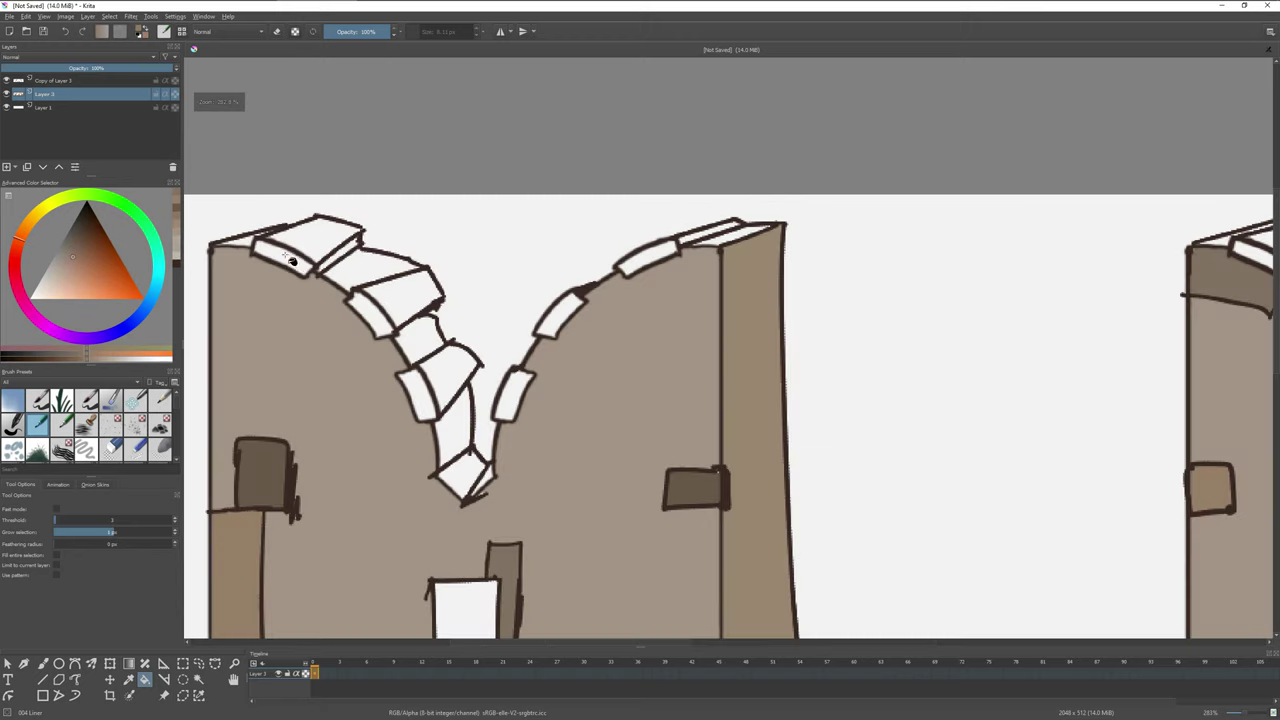
click(283, 258)
click(370, 315)
click(415, 392)
click(512, 395)
click(650, 265)
scroll(530, 285, down, 3)
click(417, 304)
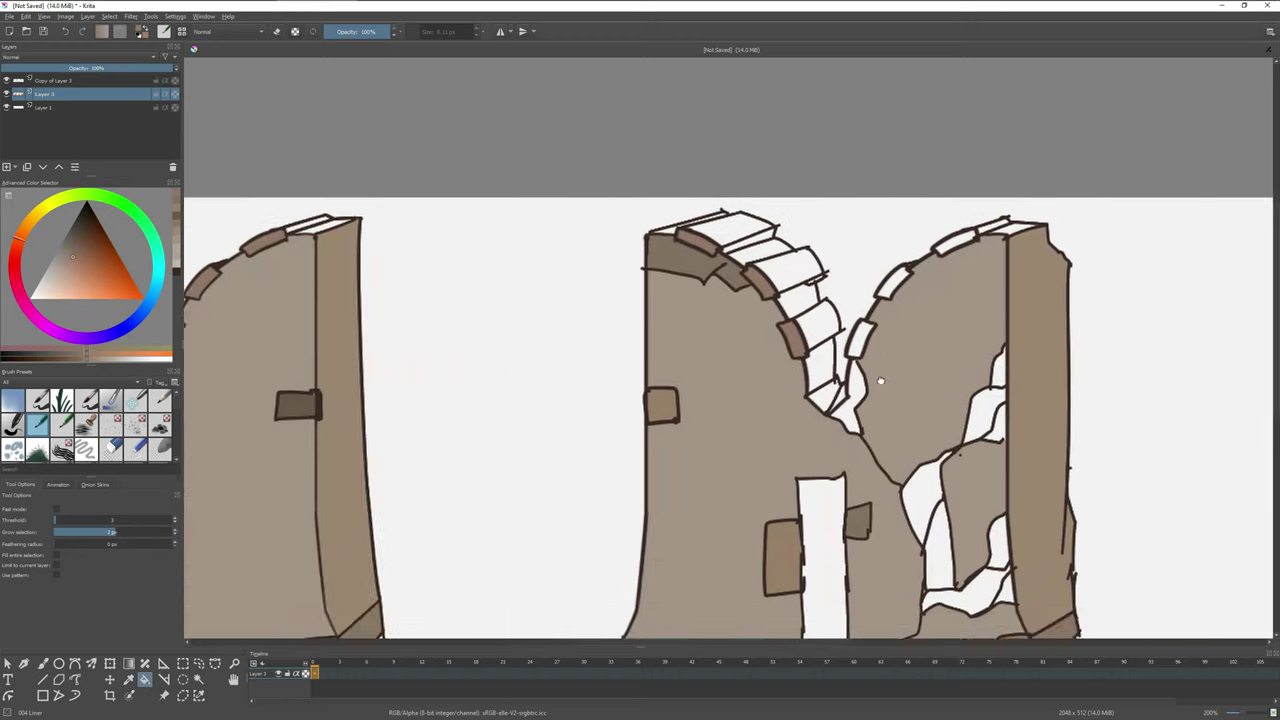
scroll(608, 354, up, 2)
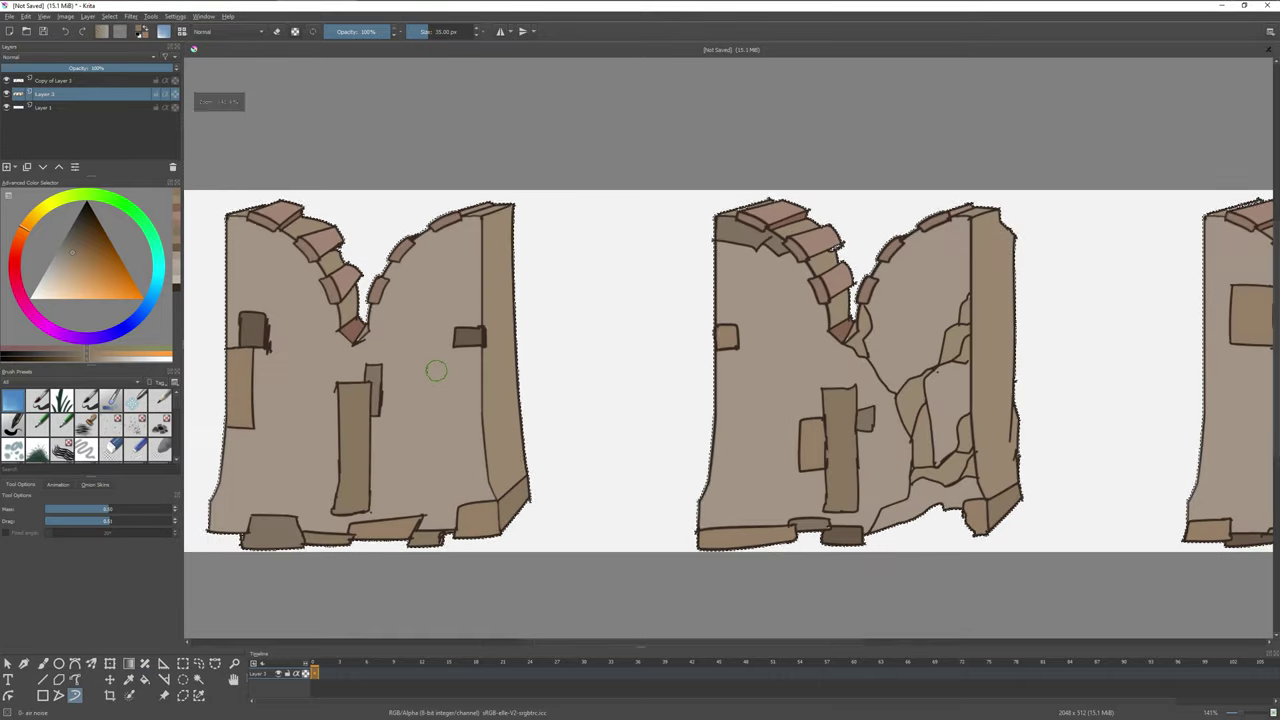
Soft-shade the first ruin and the second ruin's left side with a darker brown
ctrl+click(325, 324)
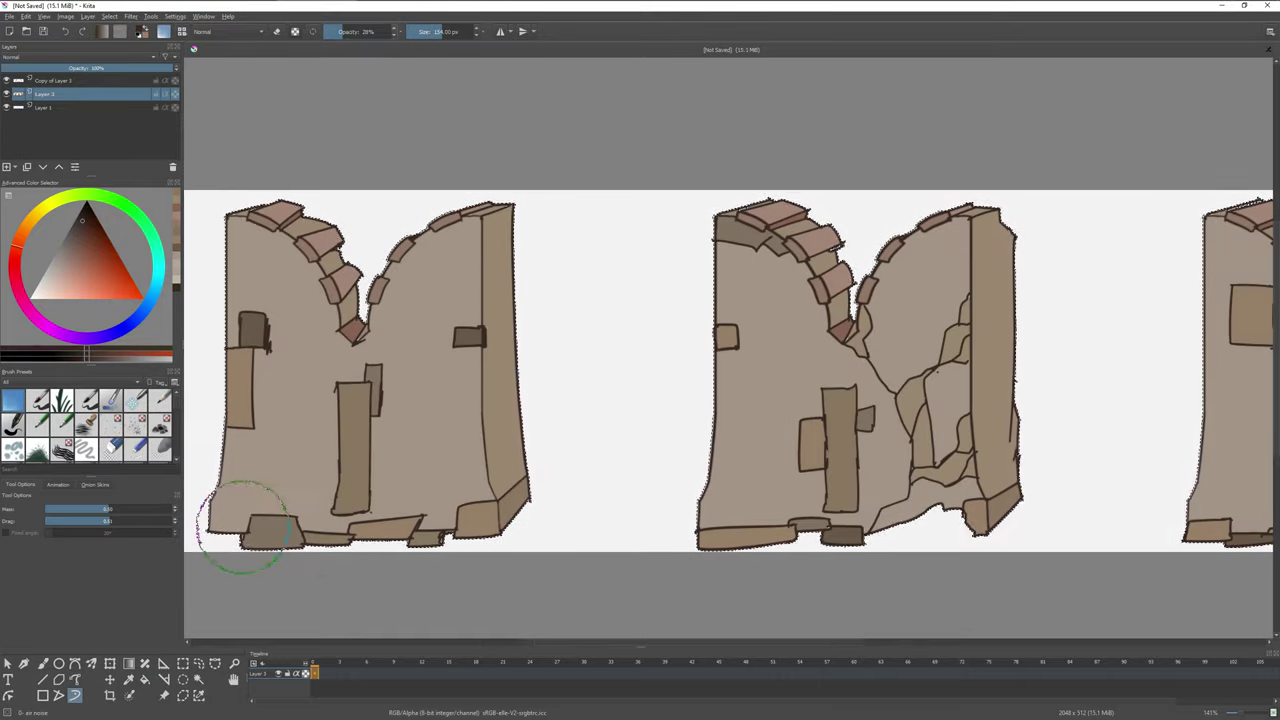
mouse_move(509, 271)
mouse_down()
mouse_move(483, 530)
mouse_move(329, 423)
mouse_up()
key(ctrl+z)
key(ctrl+z)
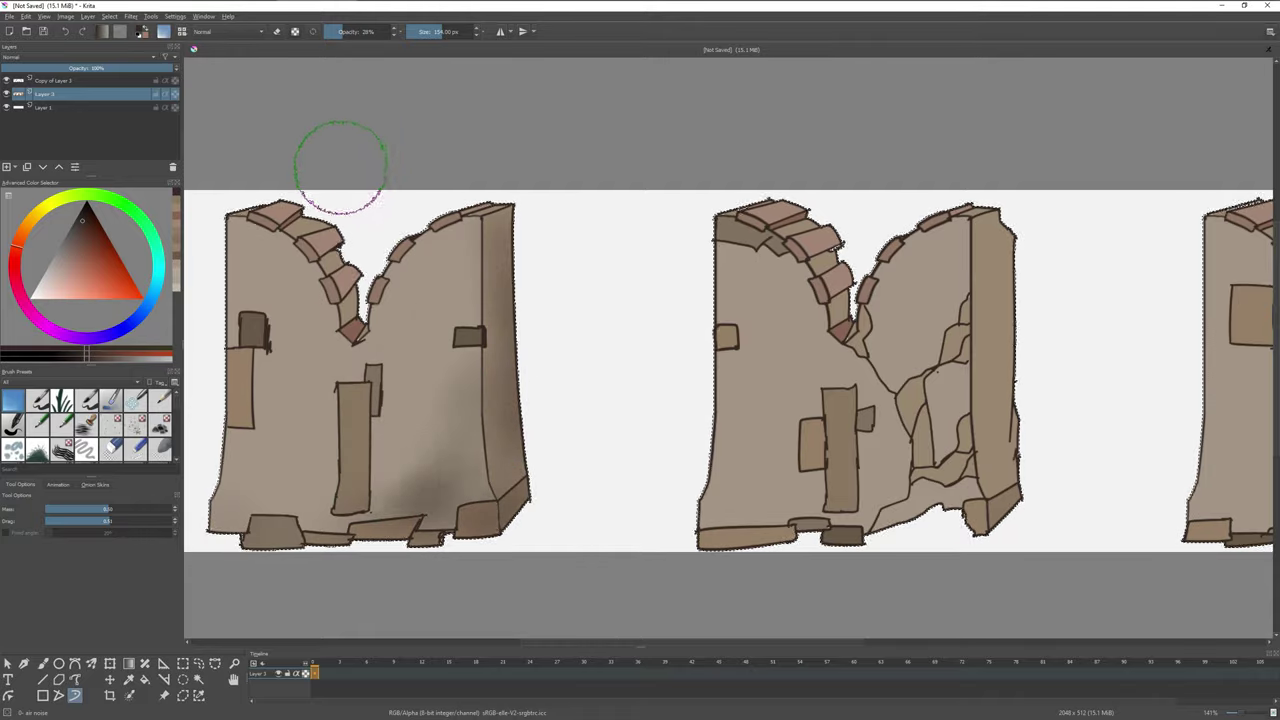
key(ctrl+z)
ctrl+click(305, 335)
mouse_move(305, 335)
mouse_down()
mouse_move(256, 257)
mouse_move(414, 337)
mouse_up()
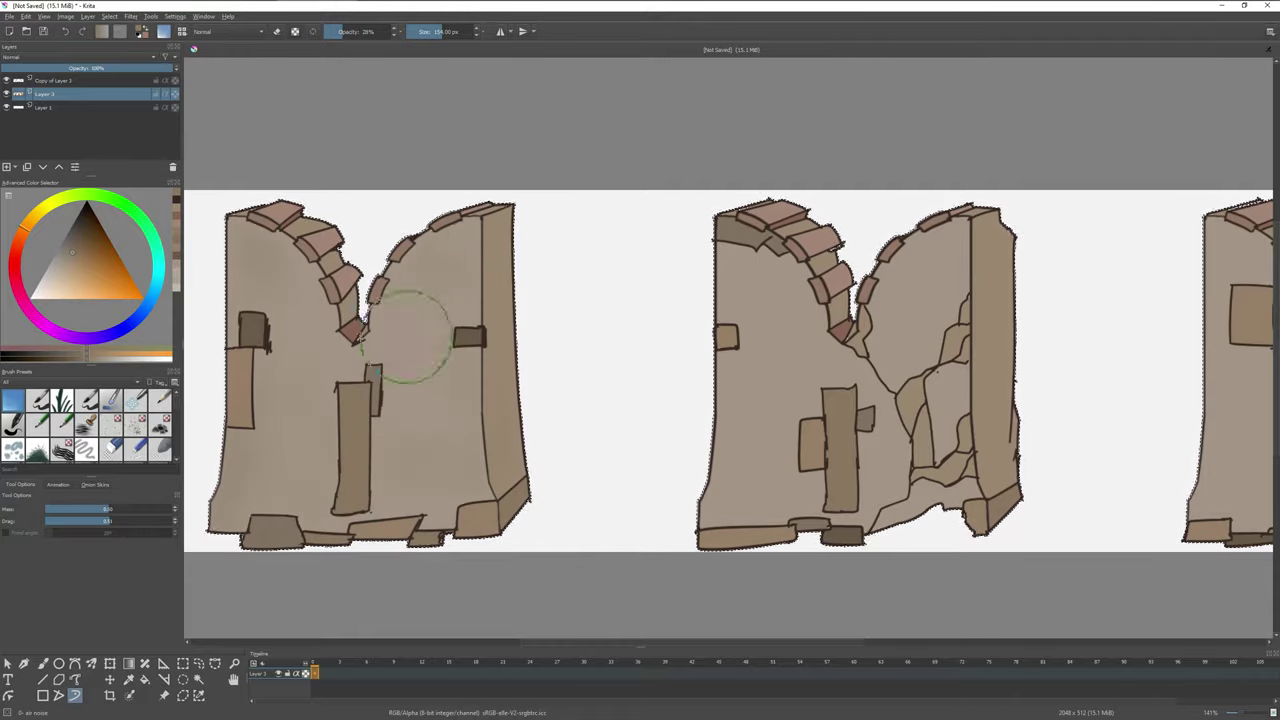
drag(350, 31, 395, 31)
drag(760, 500, 737, 298)
scroll(736, 298, down, 5)
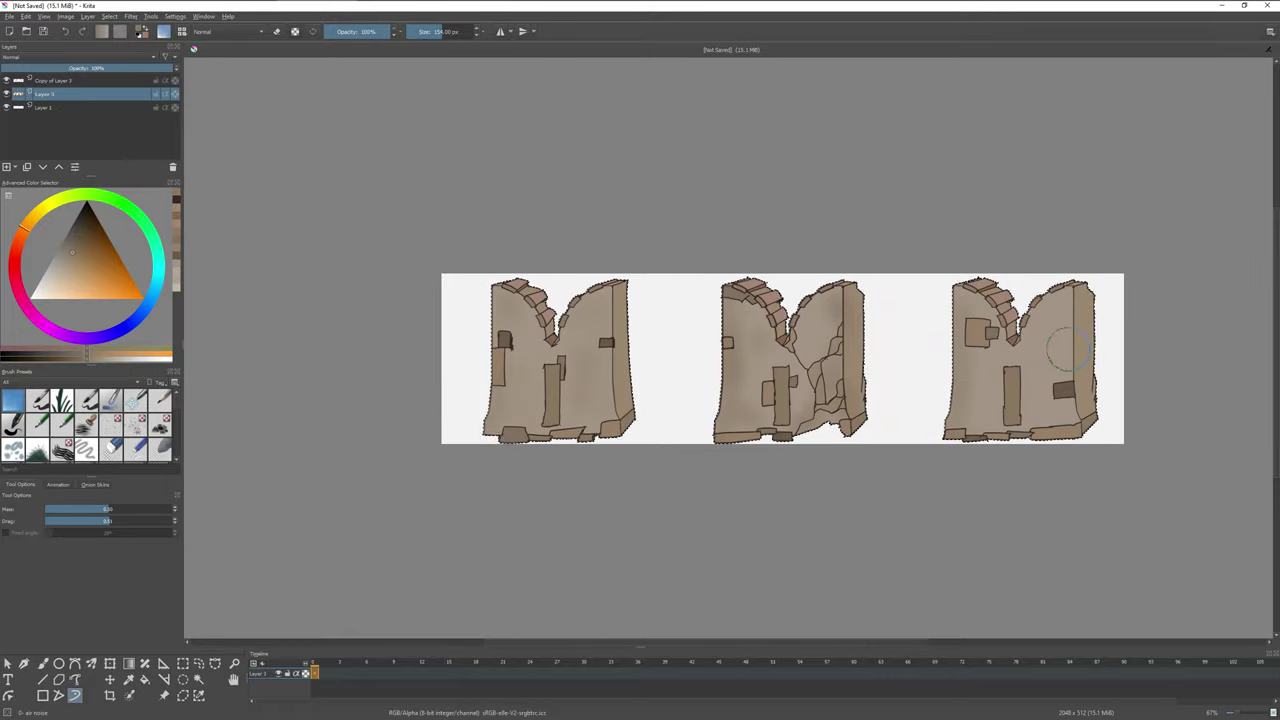
scroll(640, 330, up, 4)
Darken the first ruin's base and right wall, and add darker strokes to the second ruin
ctrl+click(400, 357)
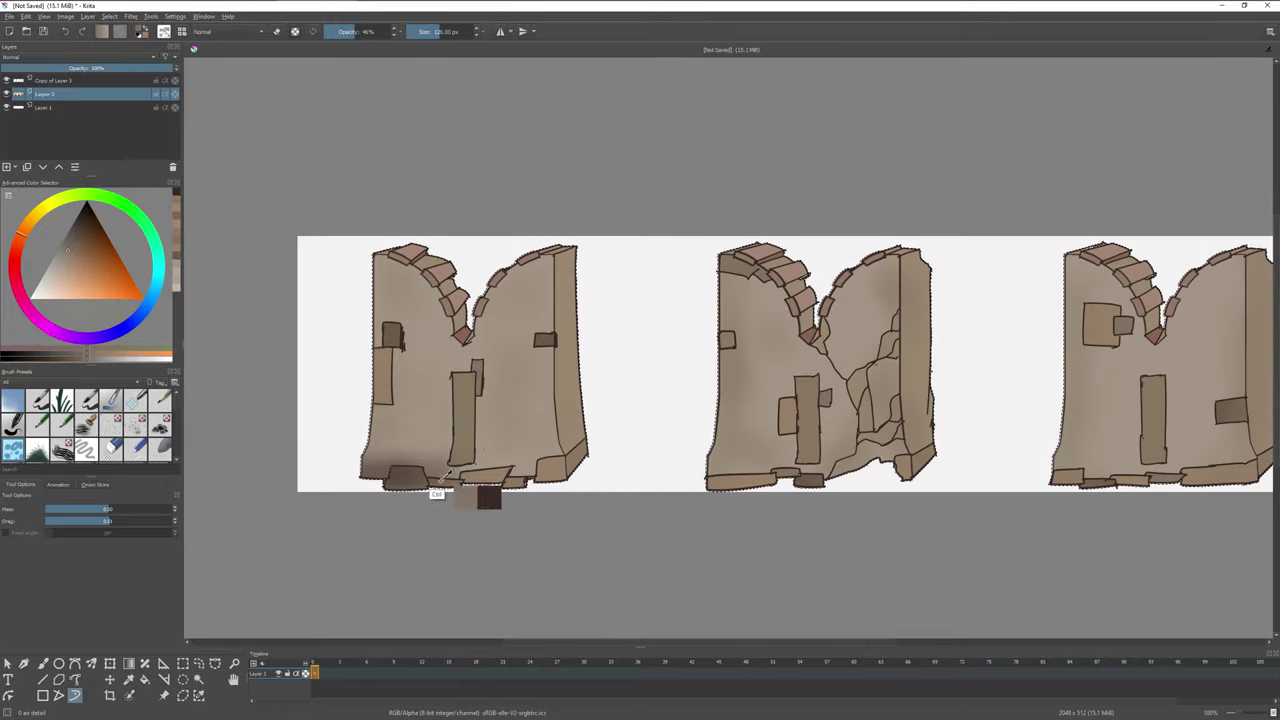
drag(382, 470, 512, 468)
drag(556, 260, 550, 450)
drag(911, 262, 911, 445)
drag(740, 466, 830, 464)
scroll(785, 465, down, 4)
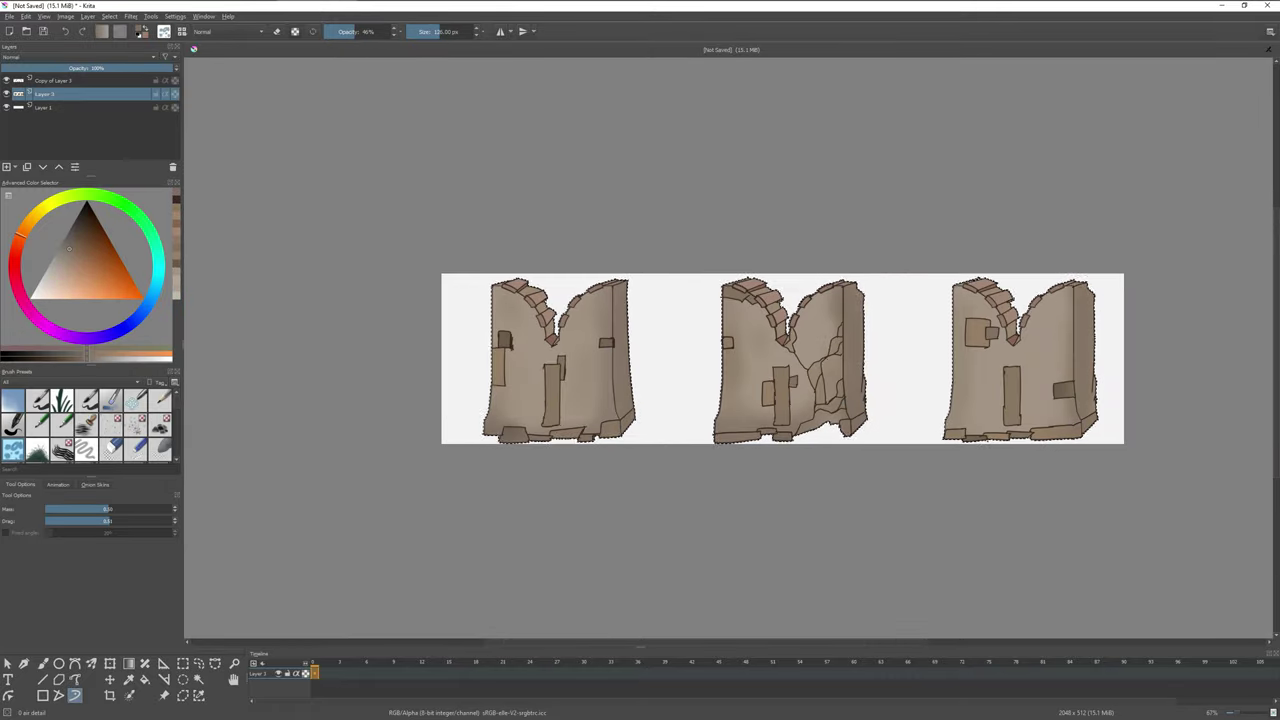
scroll(785, 465, up, 4)
Paint a speckled dark stain running down the wall using sampled browns
key(e)
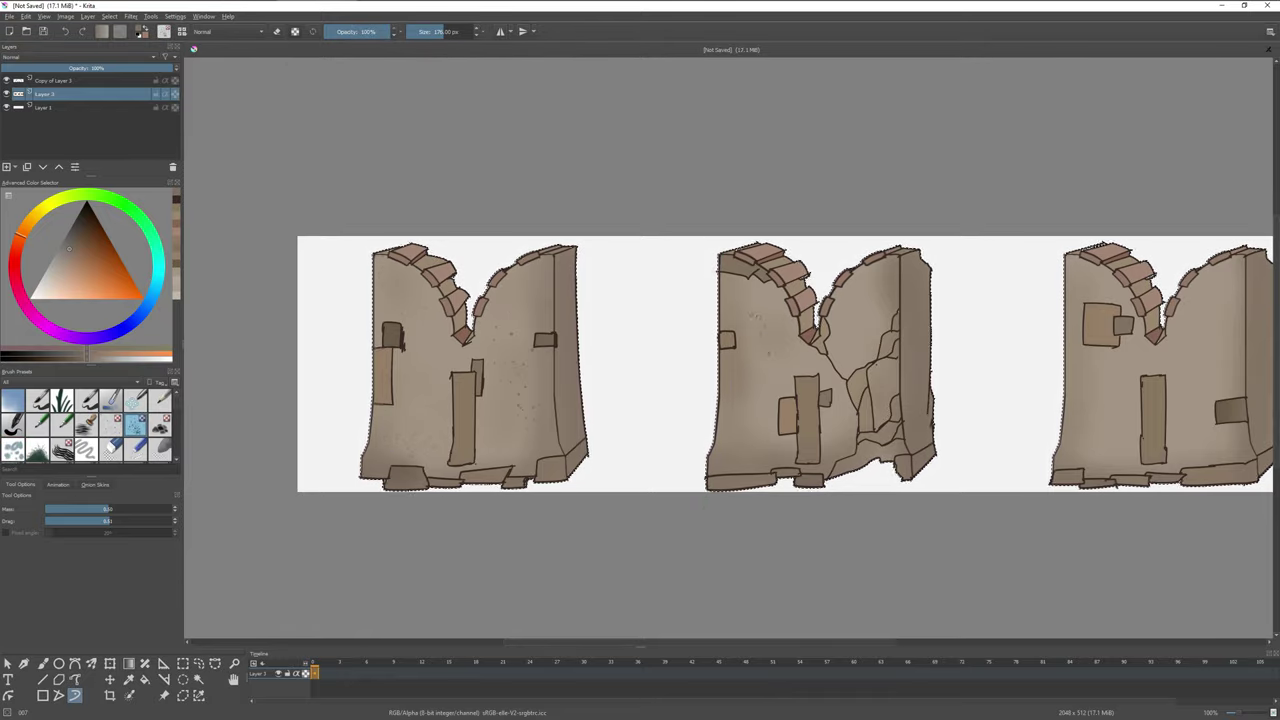
key(/)
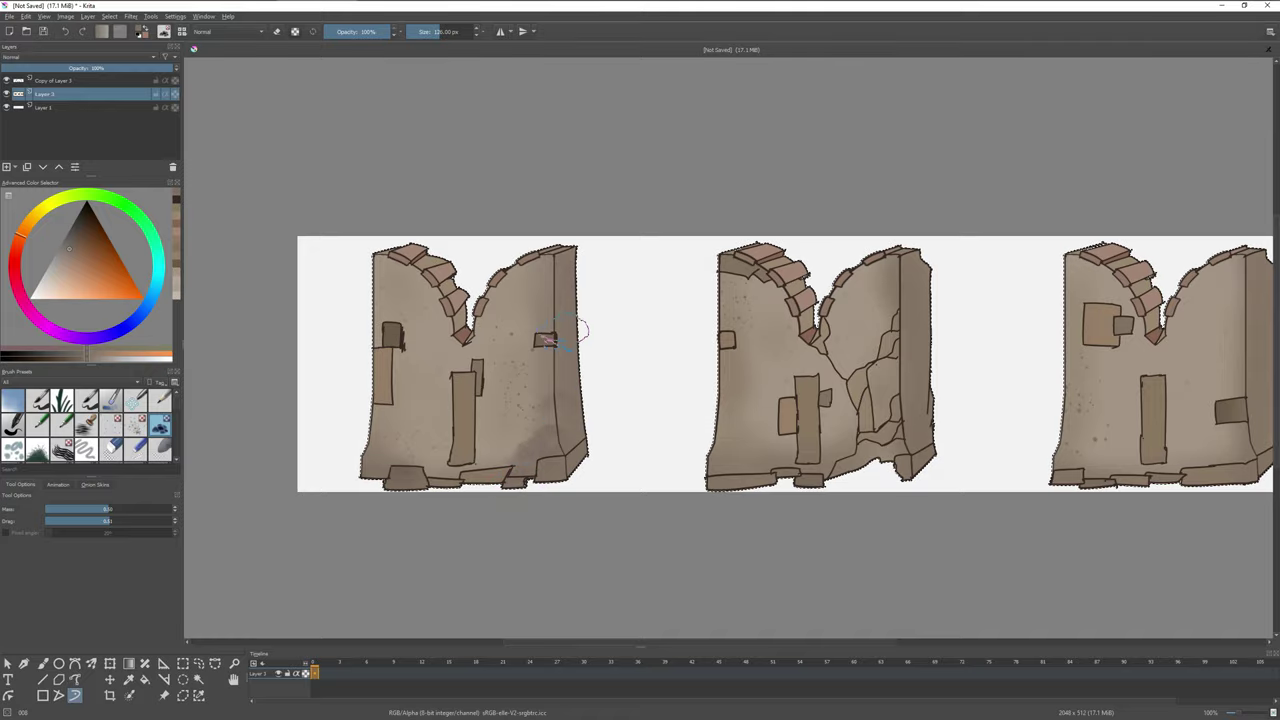
ctrl+click(548, 340)
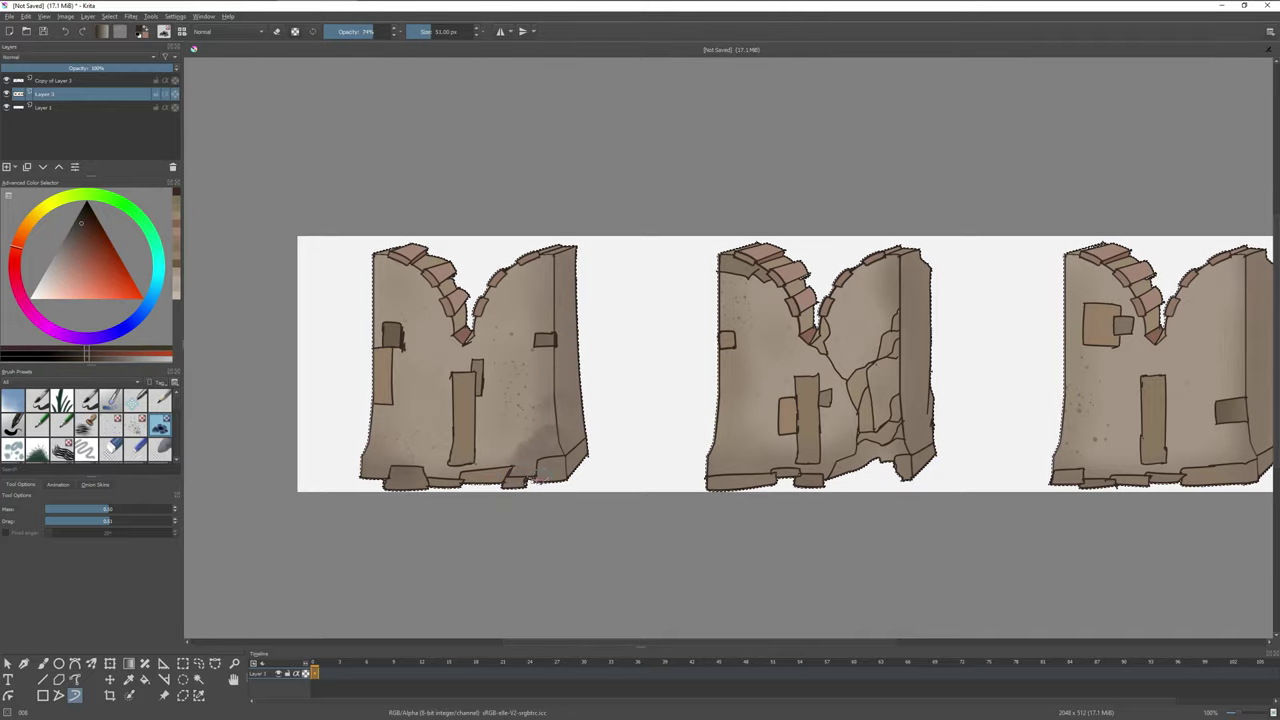
ctrl+click(538, 478)
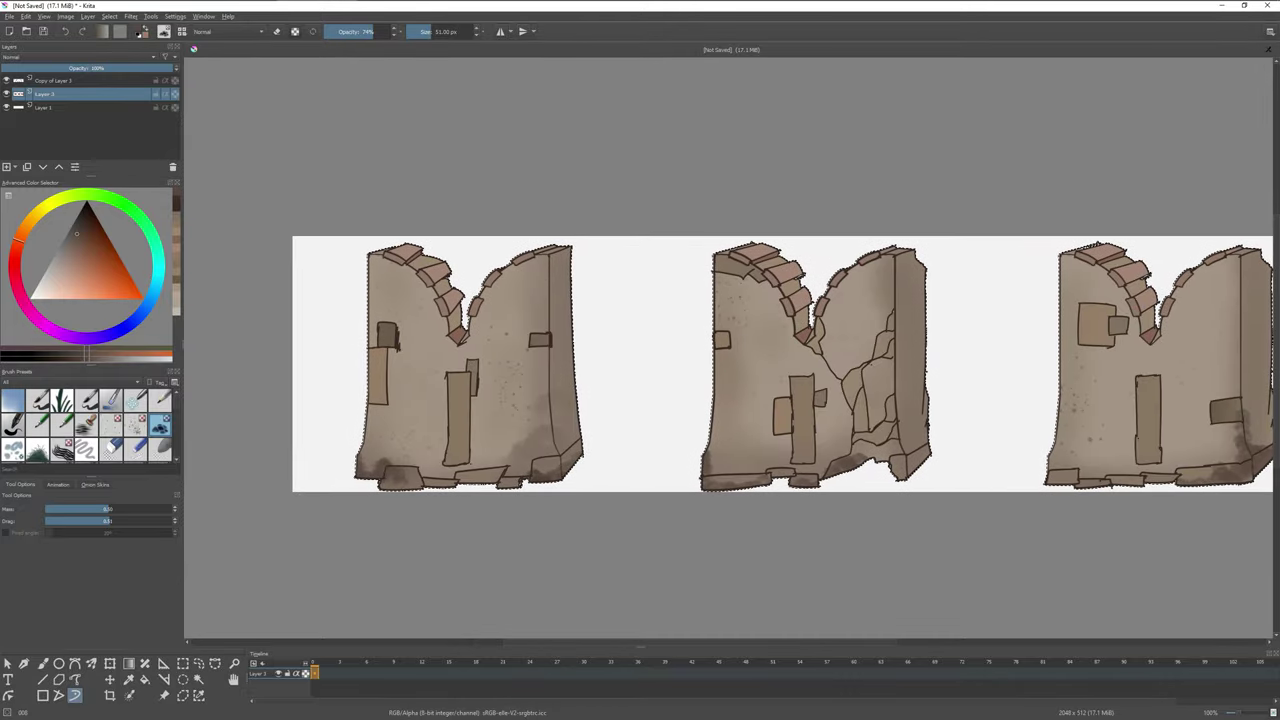
click(13, 449)
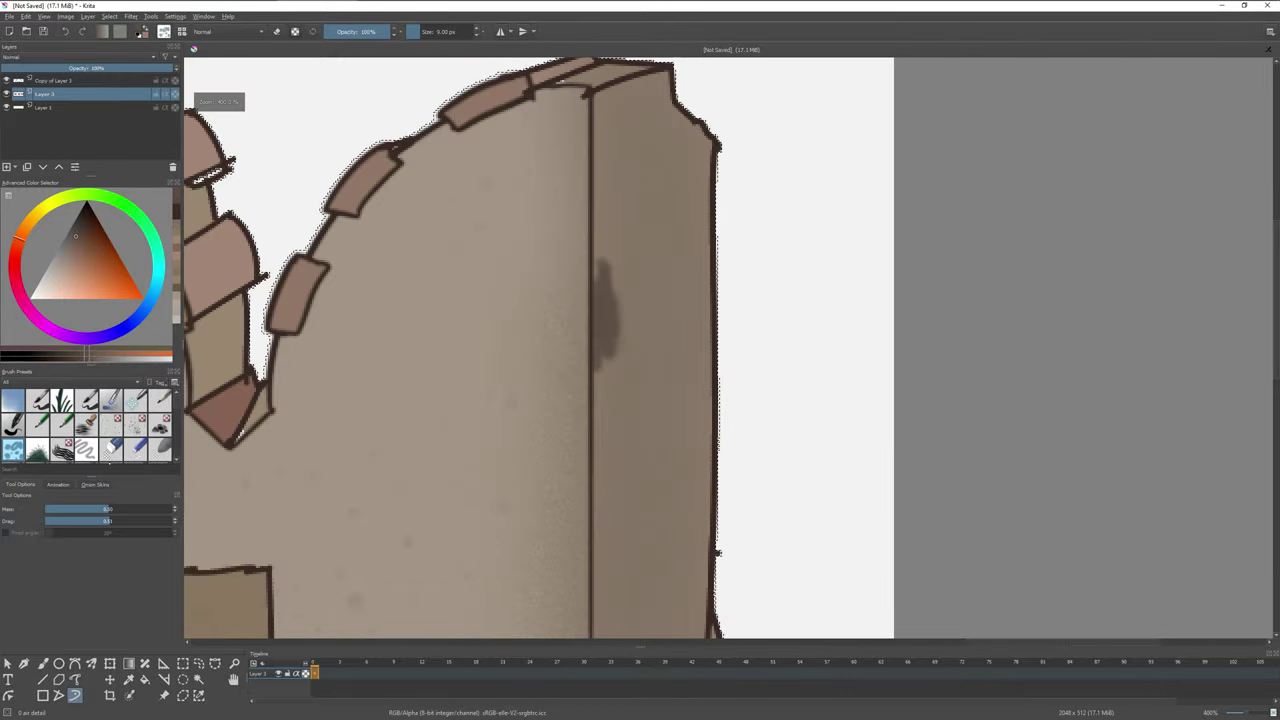
drag(612, 262, 663, 423)
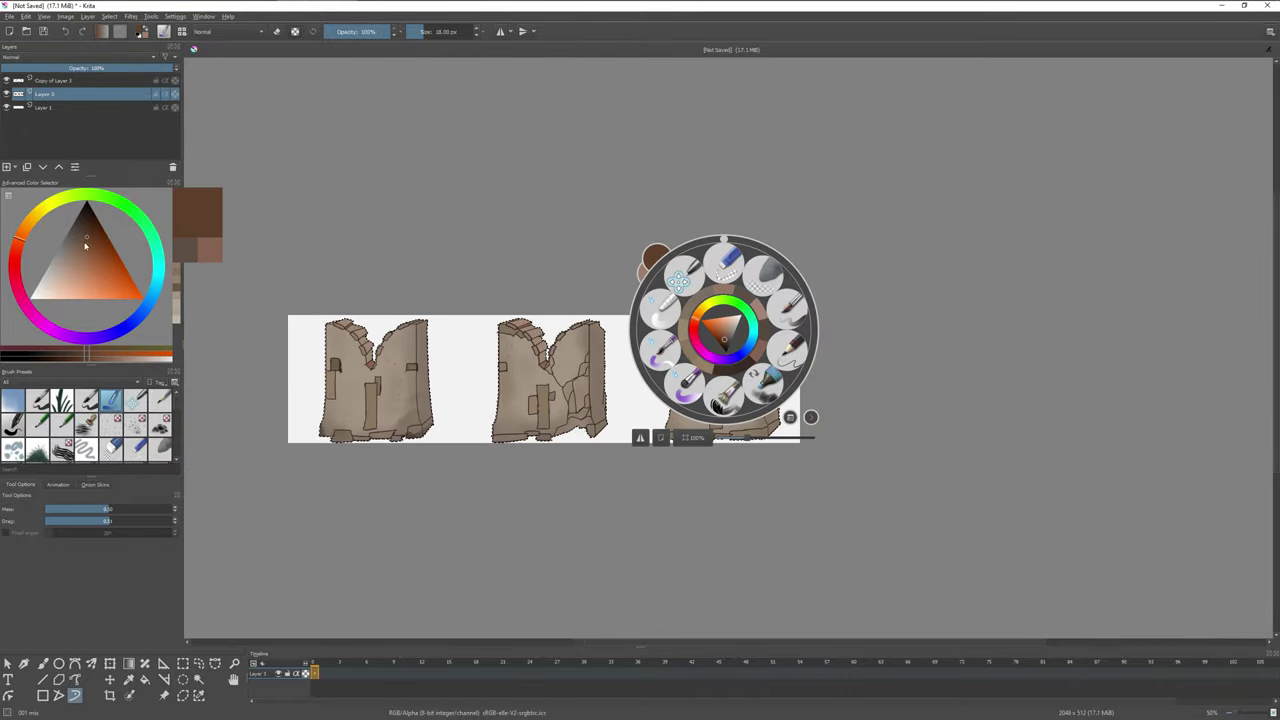
scroll(671, 437, up, 5)
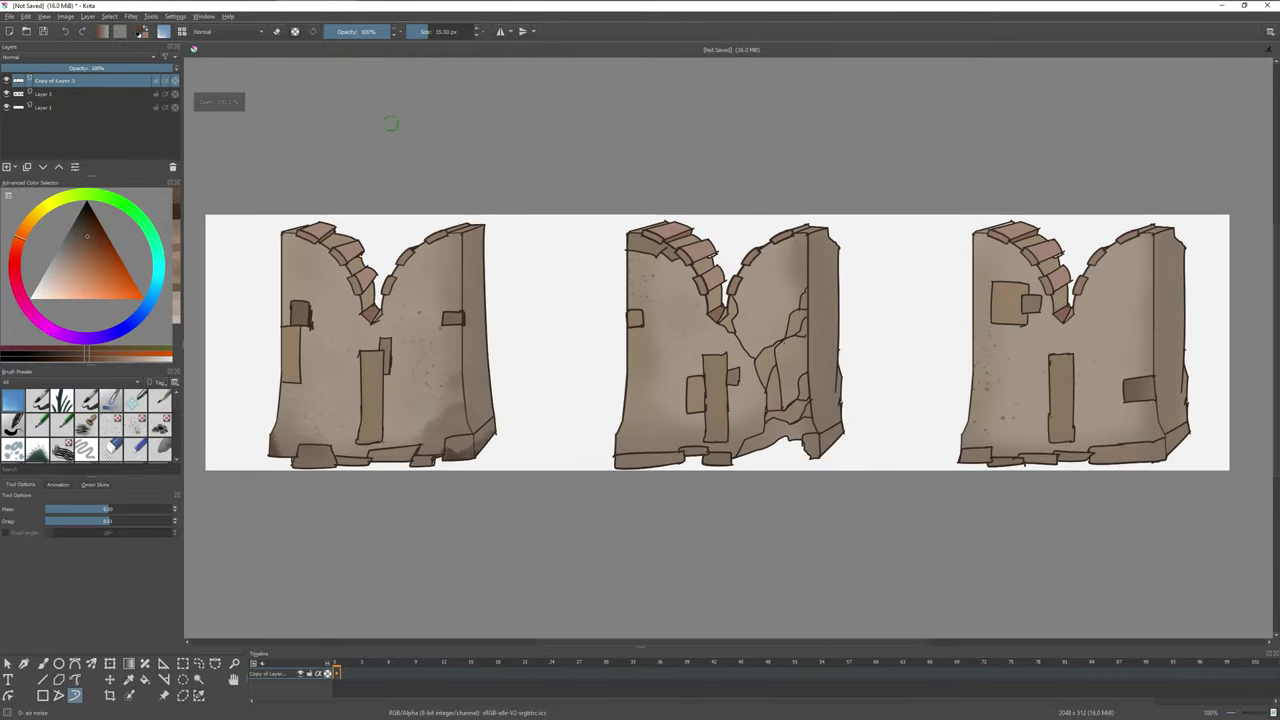
Select the ruin shapes, pick a greyer brown, and open Grow Selection
click(310, 163)
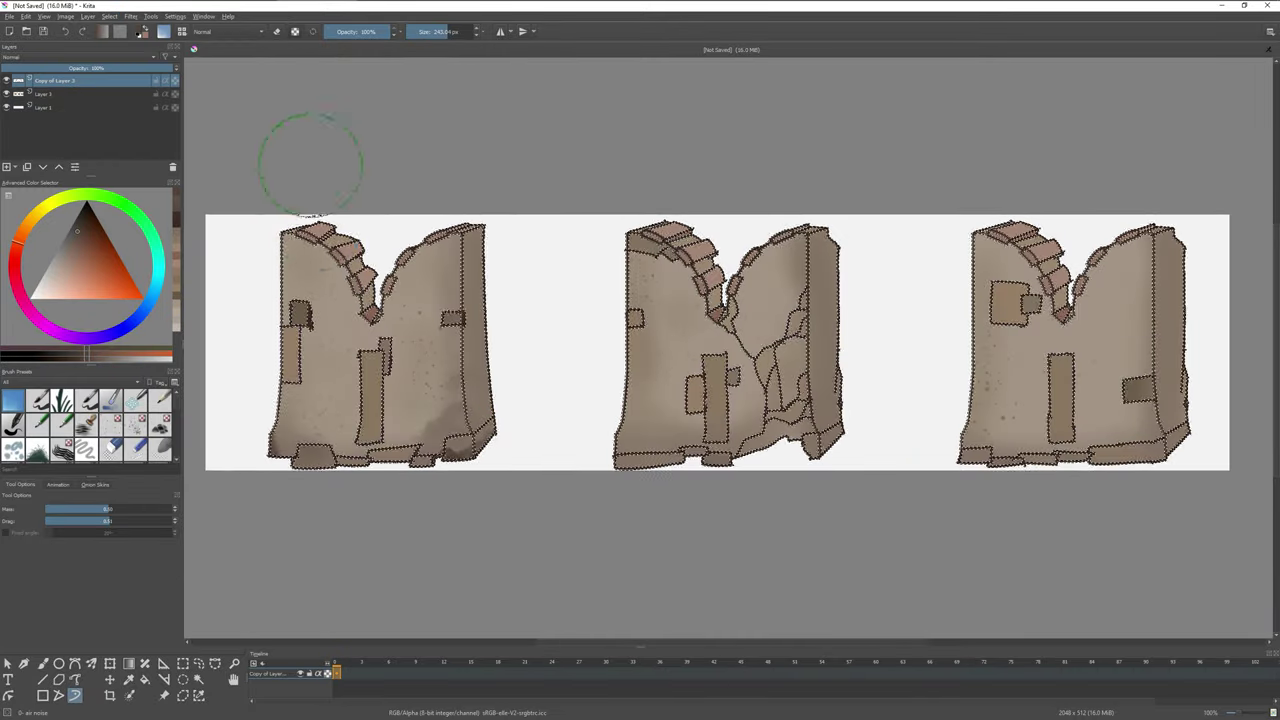
click(108, 16)
click(150, 100)
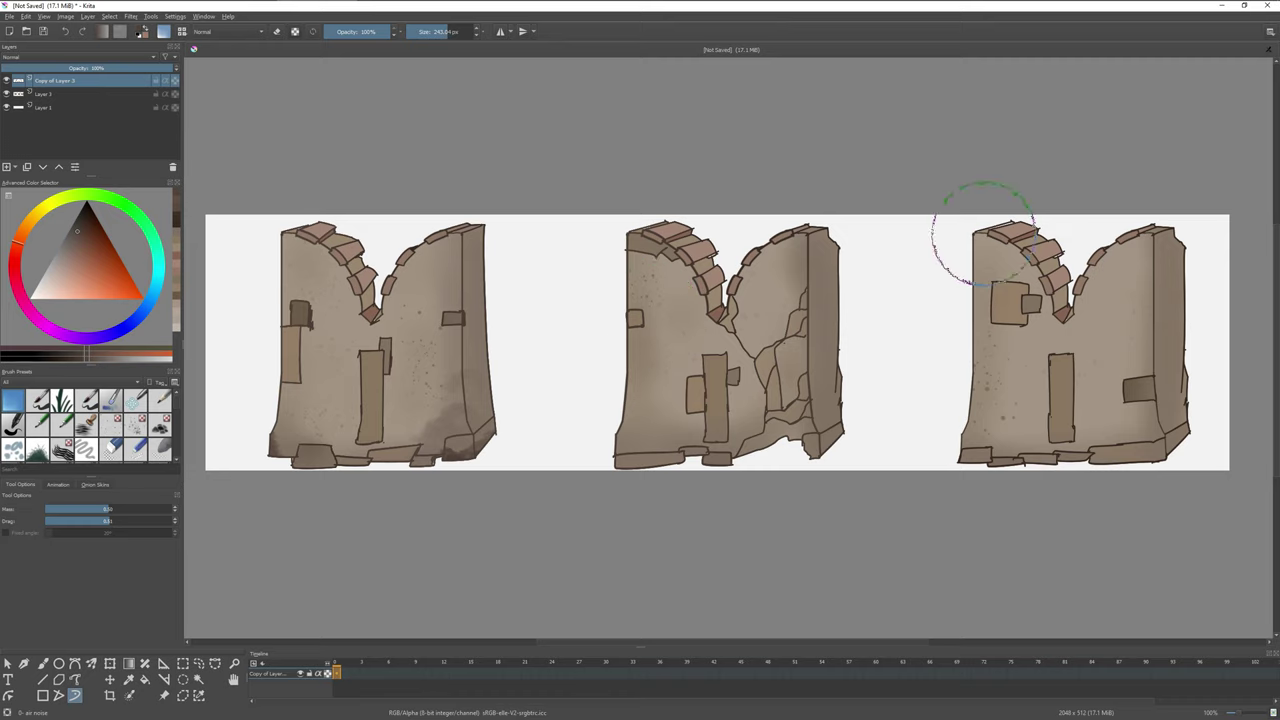
click(67, 254)
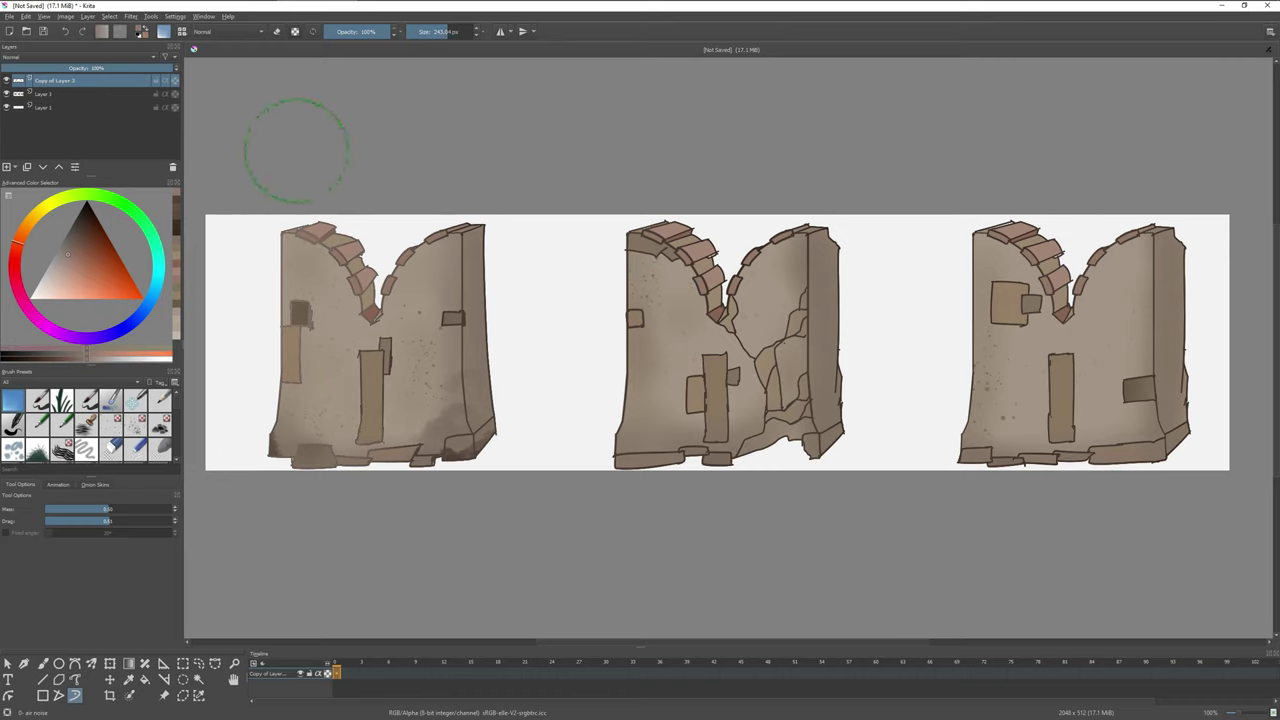
click(108, 16)
click(140, 152)
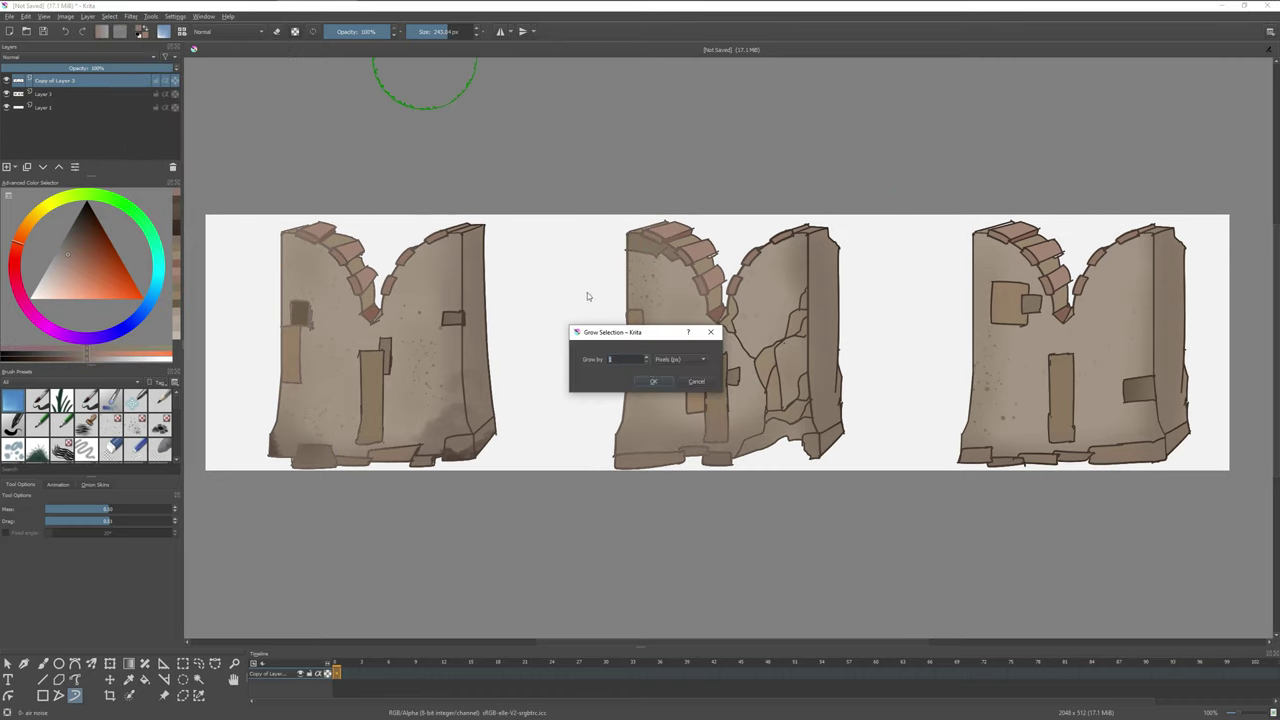
Confirm the grown selection, zoom to the left ruin, and draw a dark stroke along its door bottom with a fine brush
click(652, 381)
key(minus)
key(minus)
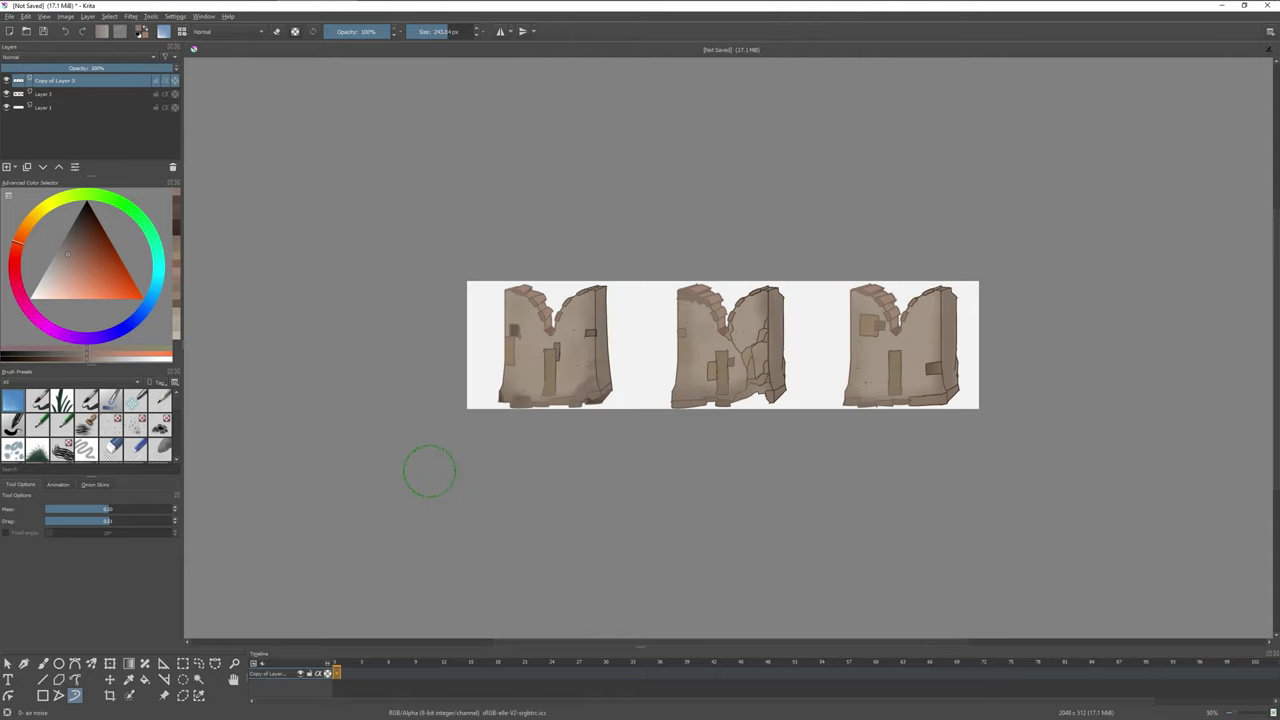
key(minus)
key(minus)
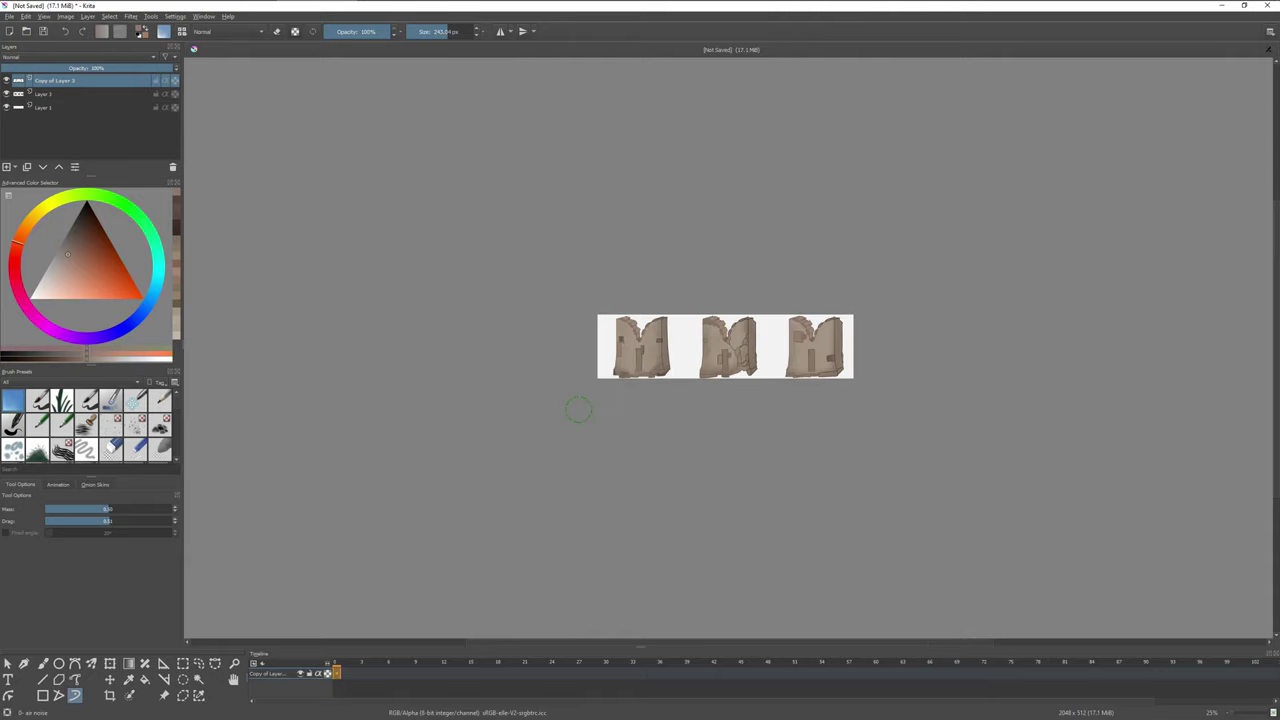
key(1)
click(37, 422)
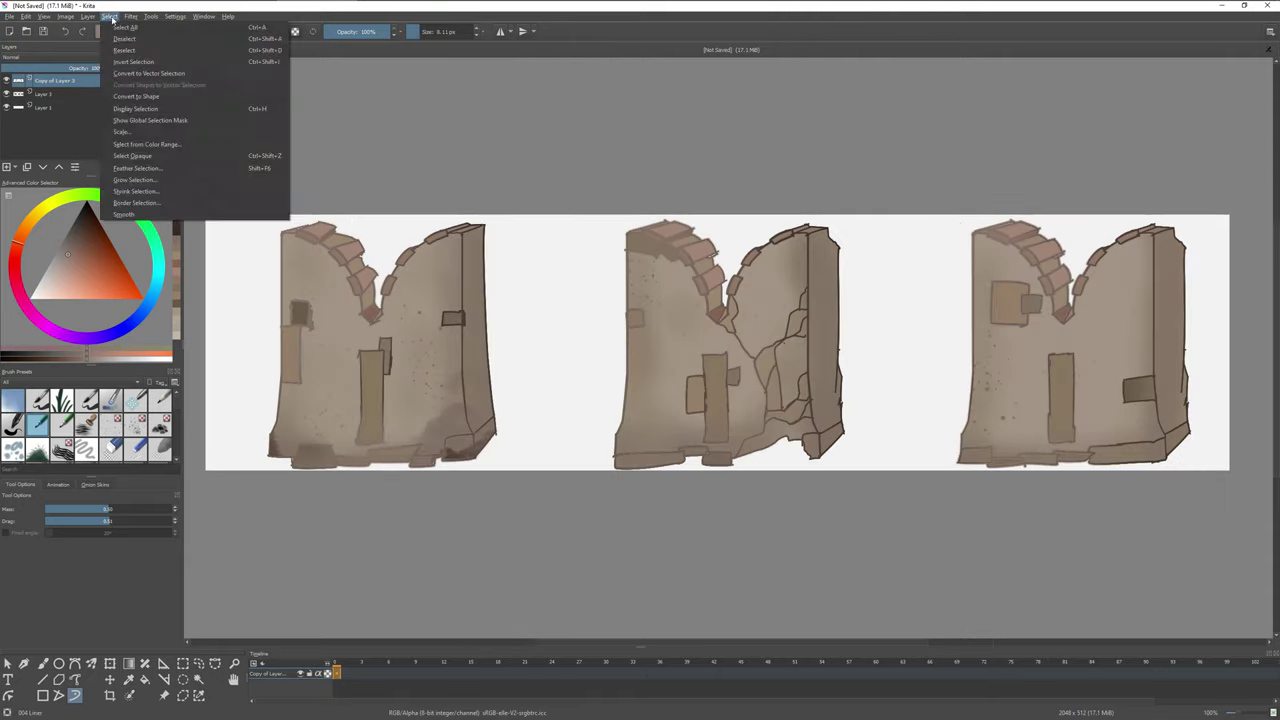
key(plus)
key(plus)
key(slash)
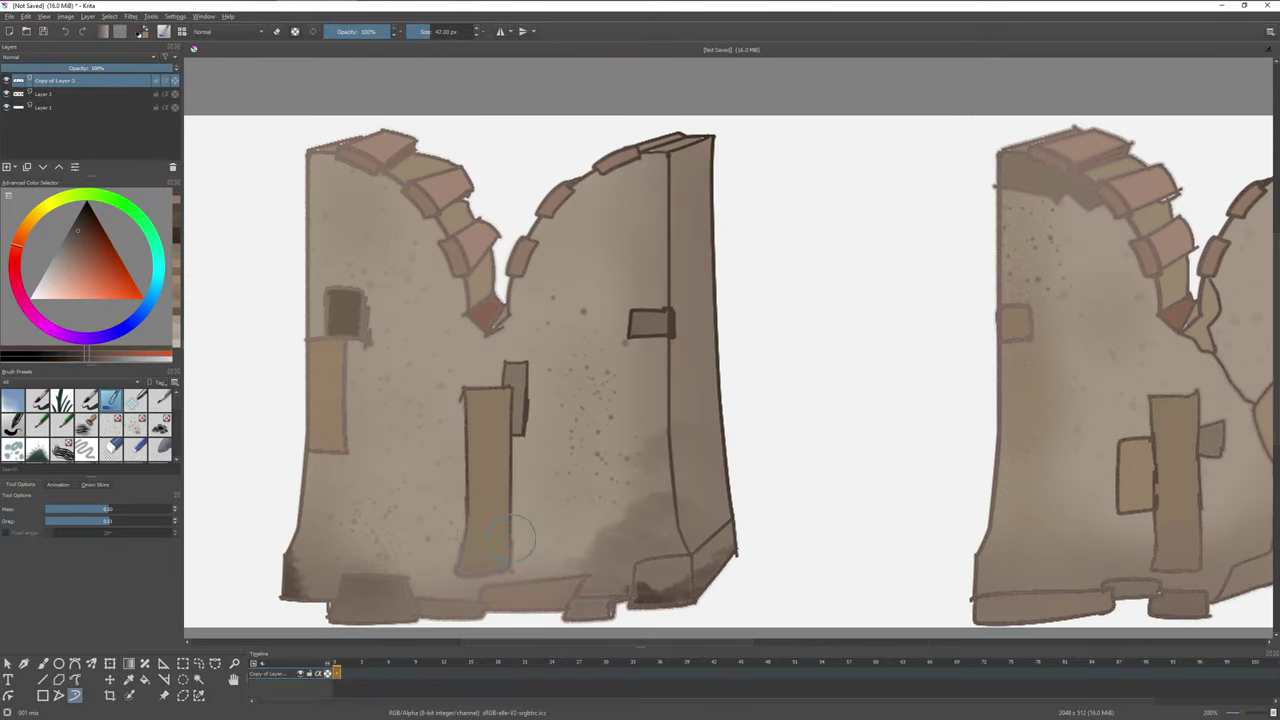
mouse_move(513, 538)
mouse_down()
mouse_move(460, 568)
mouse_move(505, 530)
mouse_move(465, 562)
mouse_up()
On Layer 3, paint a darker, redder diagonal stroke at the door bottom, then view all three ruins
key(Page_Down)
ctrl+click(400, 628)
ctrl+click(514, 463)
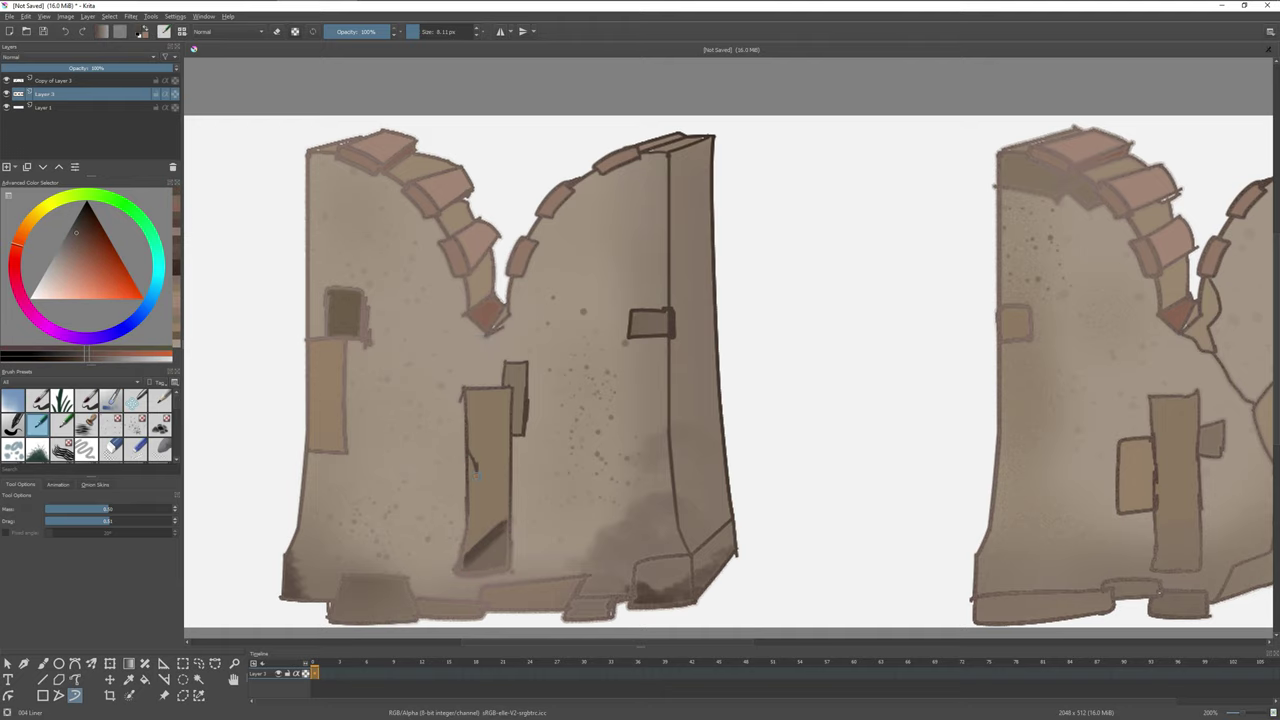
drag(1198, 531, 1159, 565)
scroll(1180, 563, right, 10)
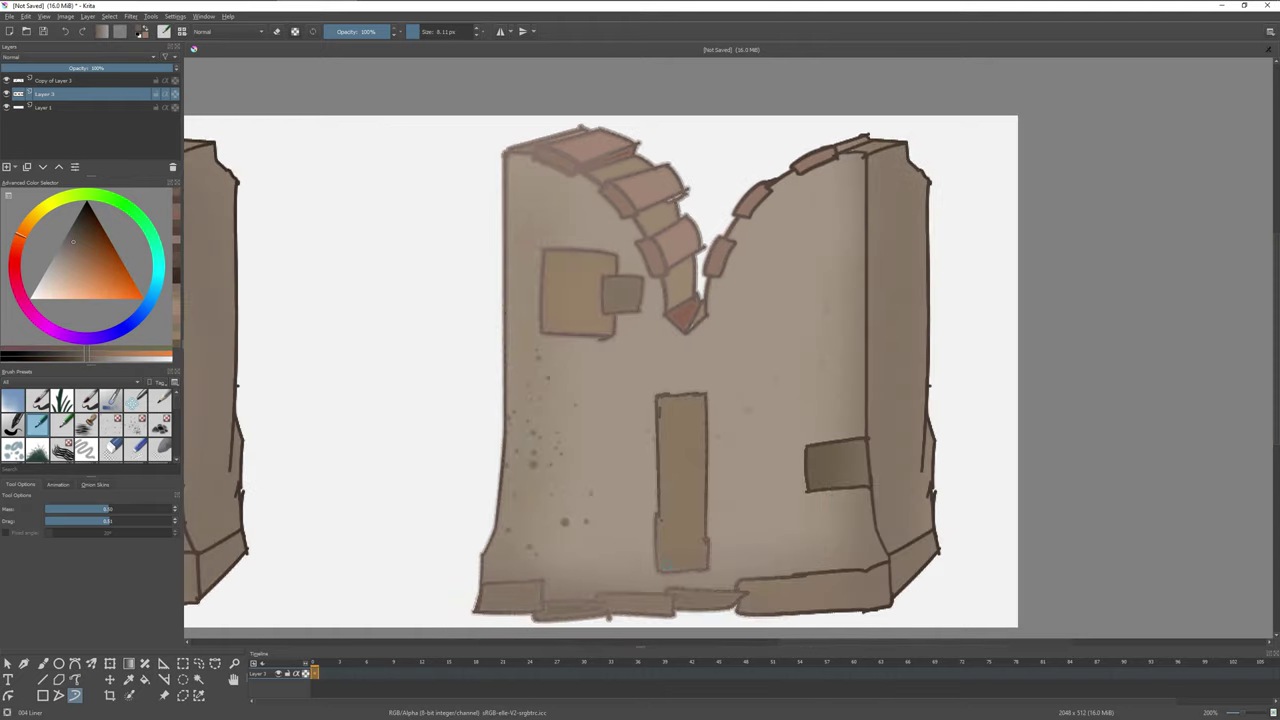
key(2)
key(2)
key(2)
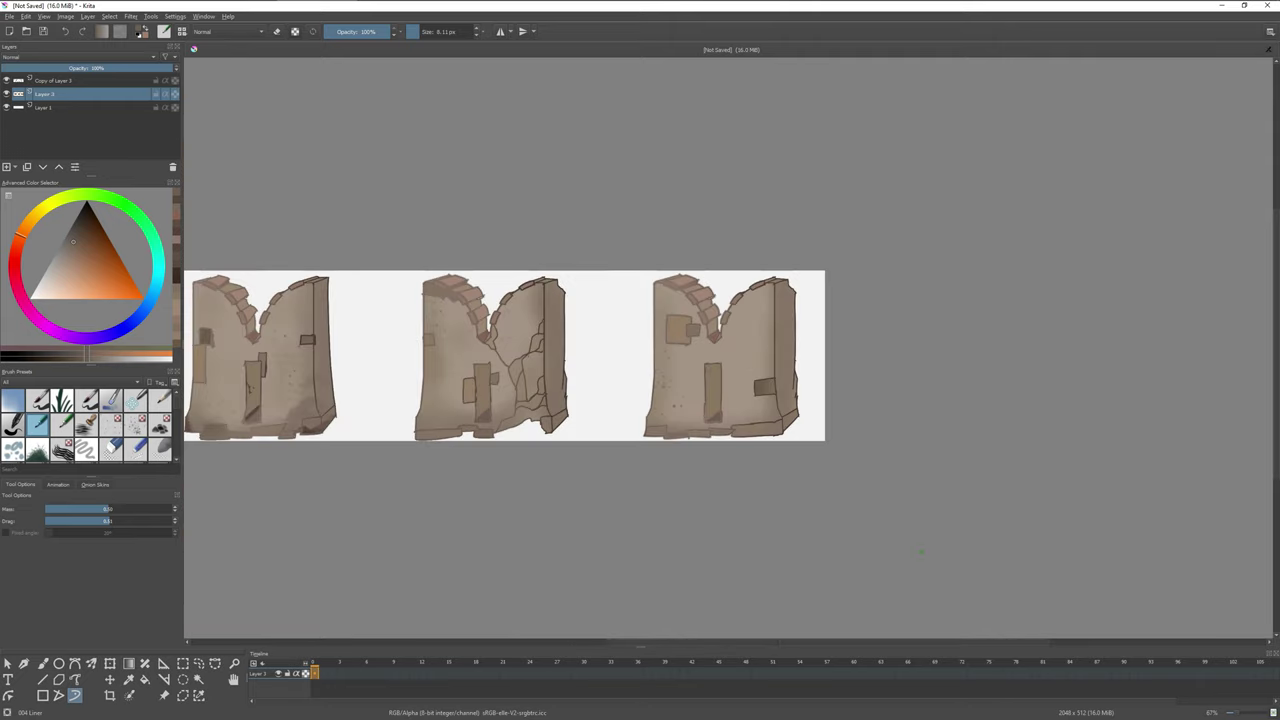
scroll(550, 347, up, 5)
scroll(523, 266, down, 2)
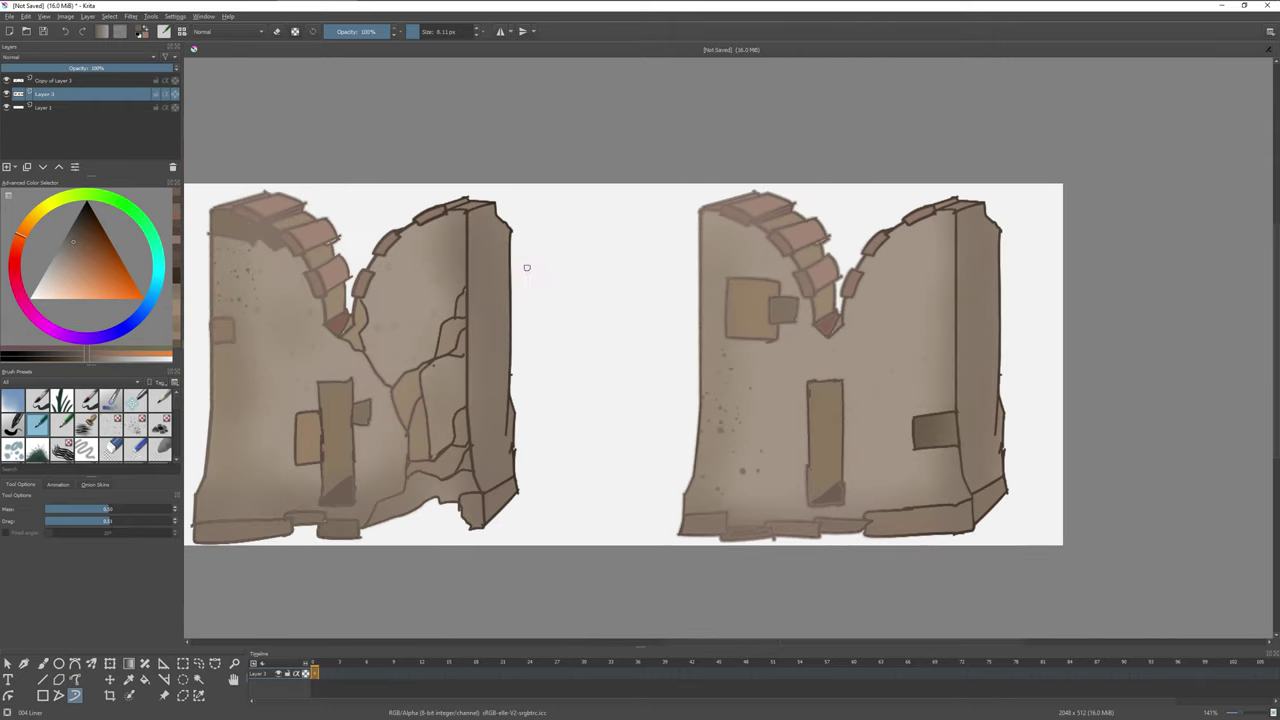
Repaint the left building's left wall in a lighter tan with a larger brush on Layer 3
ctrl+click(787, 284)
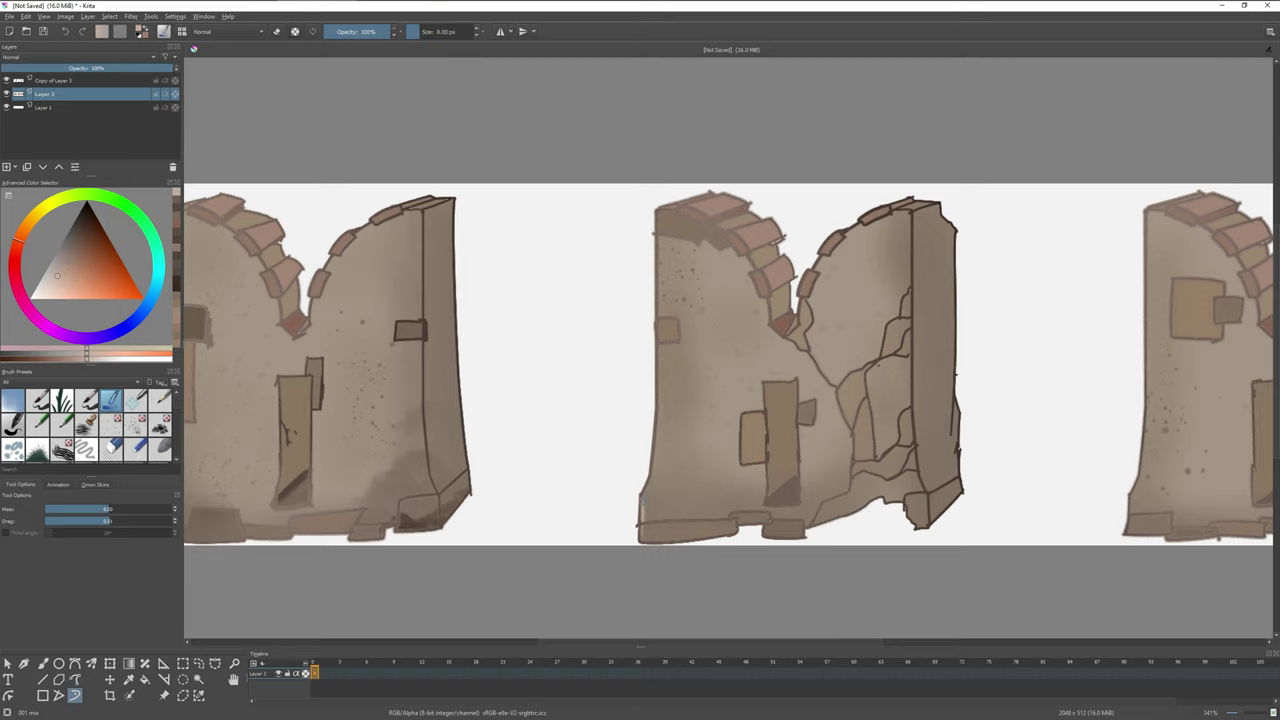
key(Page_Up)
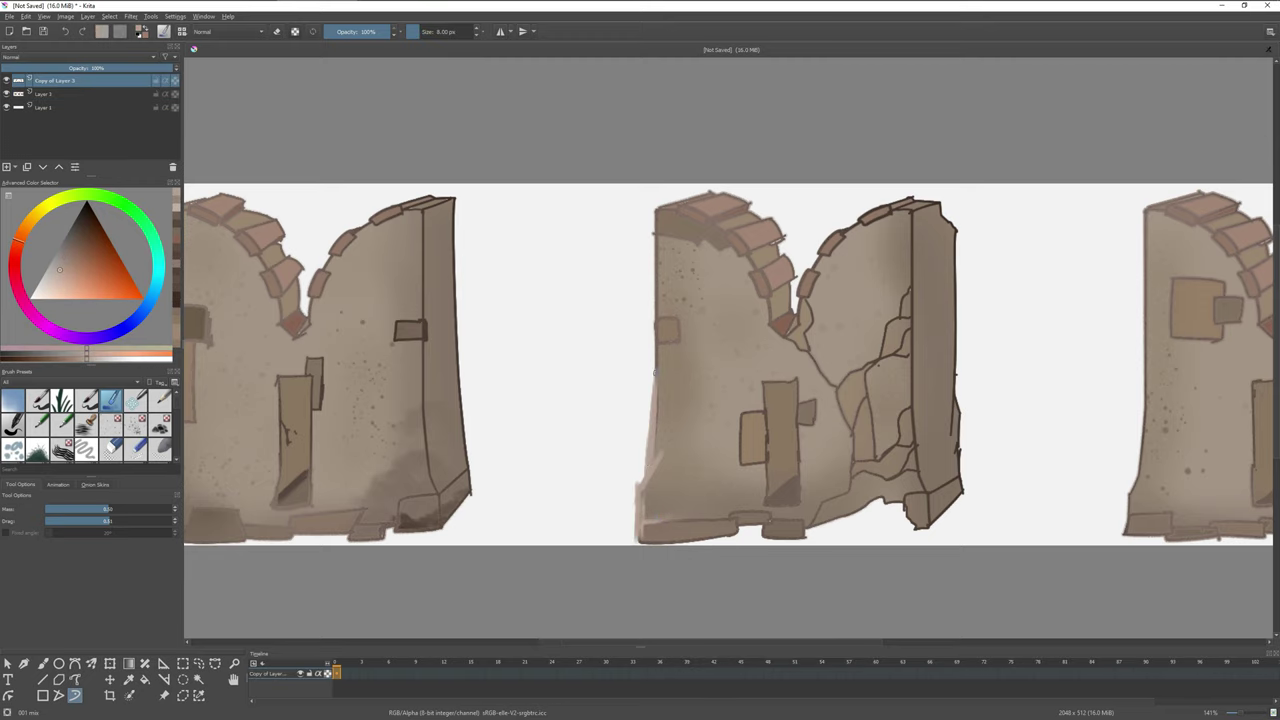
scroll(710, 334, down, 1)
key(slash)
key(Page_Down)
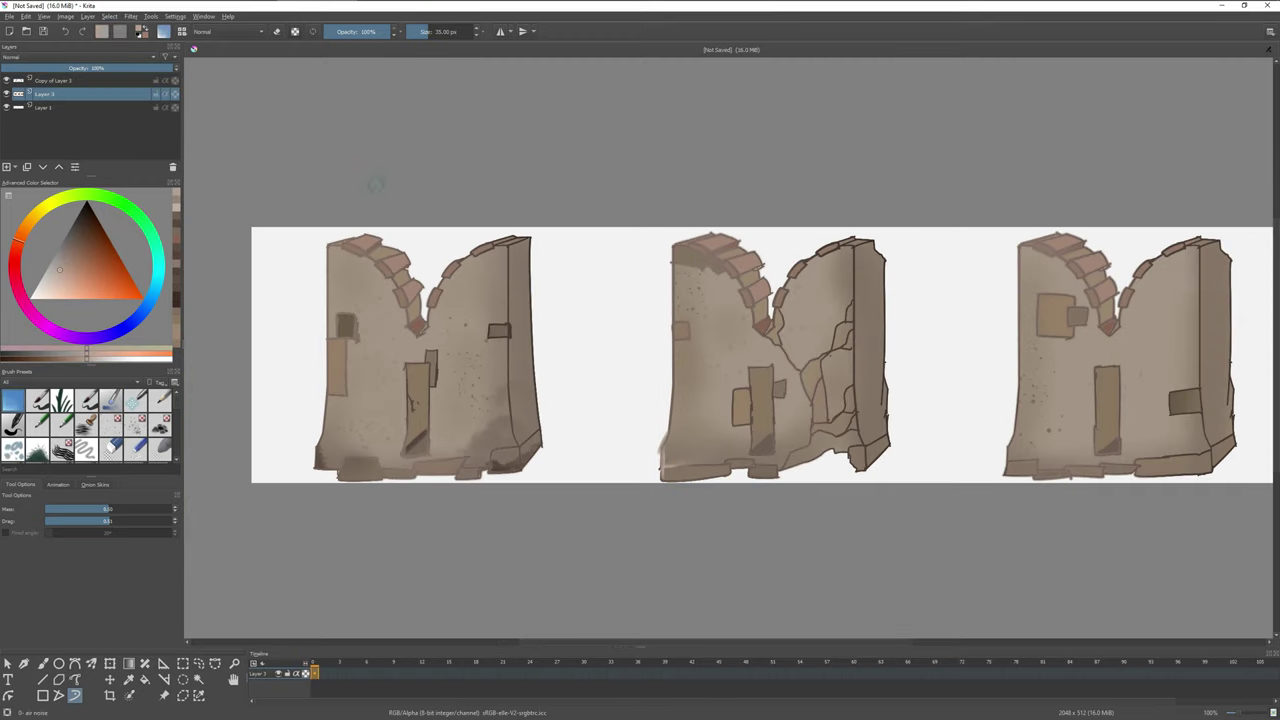
mouse_move(335, 440)
mouse_down()
mouse_move(330, 290)
mouse_move(330, 420)
mouse_up()
mouse_move(336, 350)
mouse_down()
mouse_move(314, 443)
mouse_move(341, 285)
mouse_up()
Add a pale stroke left of the door with a finer detail brush
key(slash)
ctrl+click(425, 263)
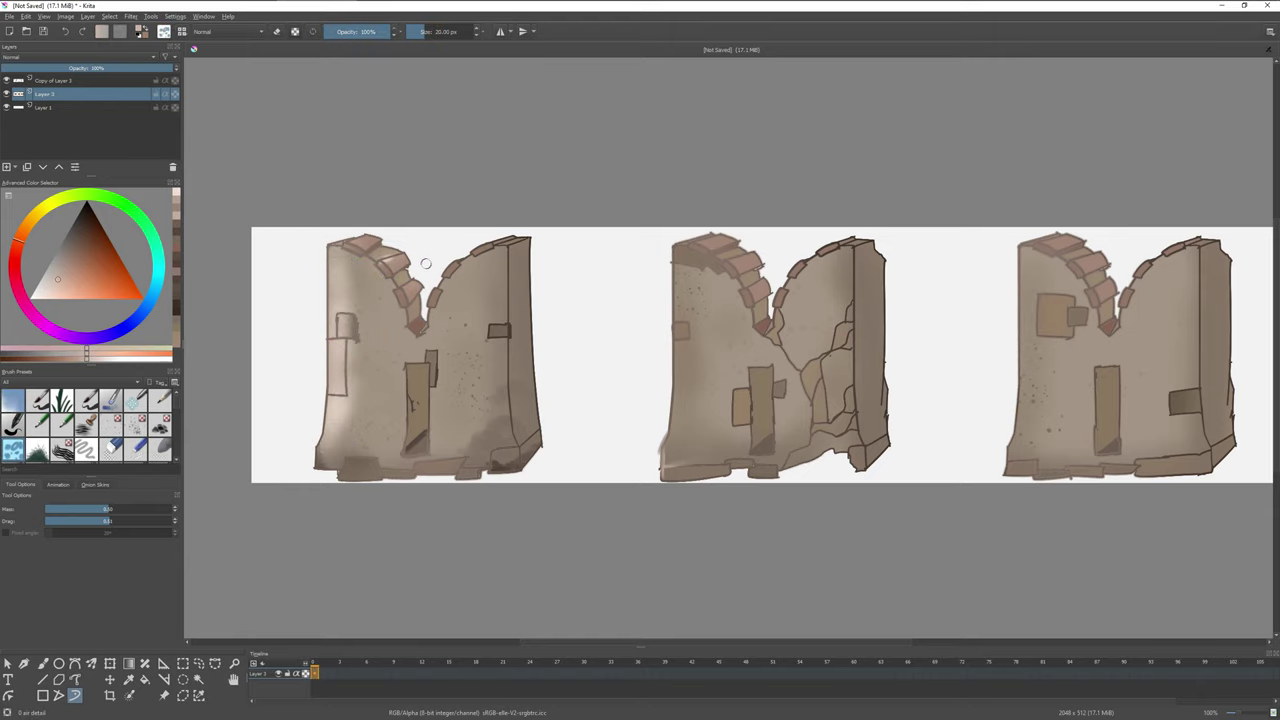
drag(402, 430, 404, 360)
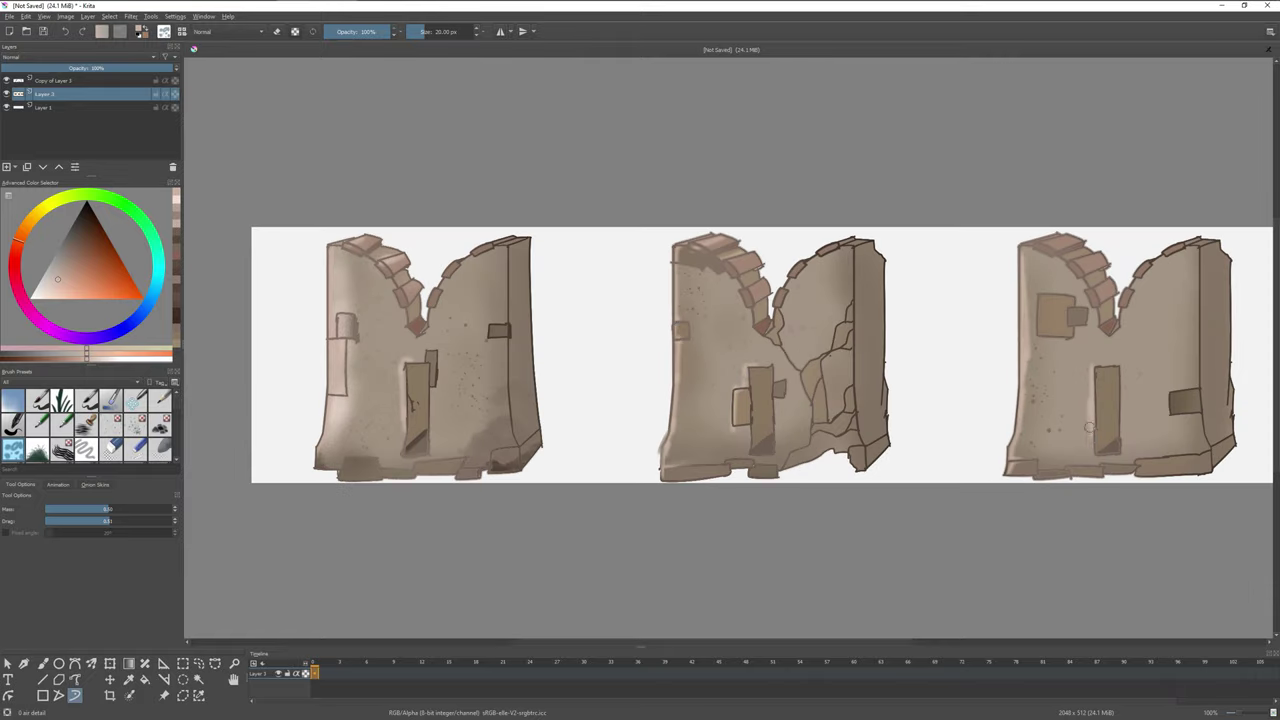
key(minus)
Remove Copy of Layer 3 and hide the white background Layer 1
key(ctrl+z)
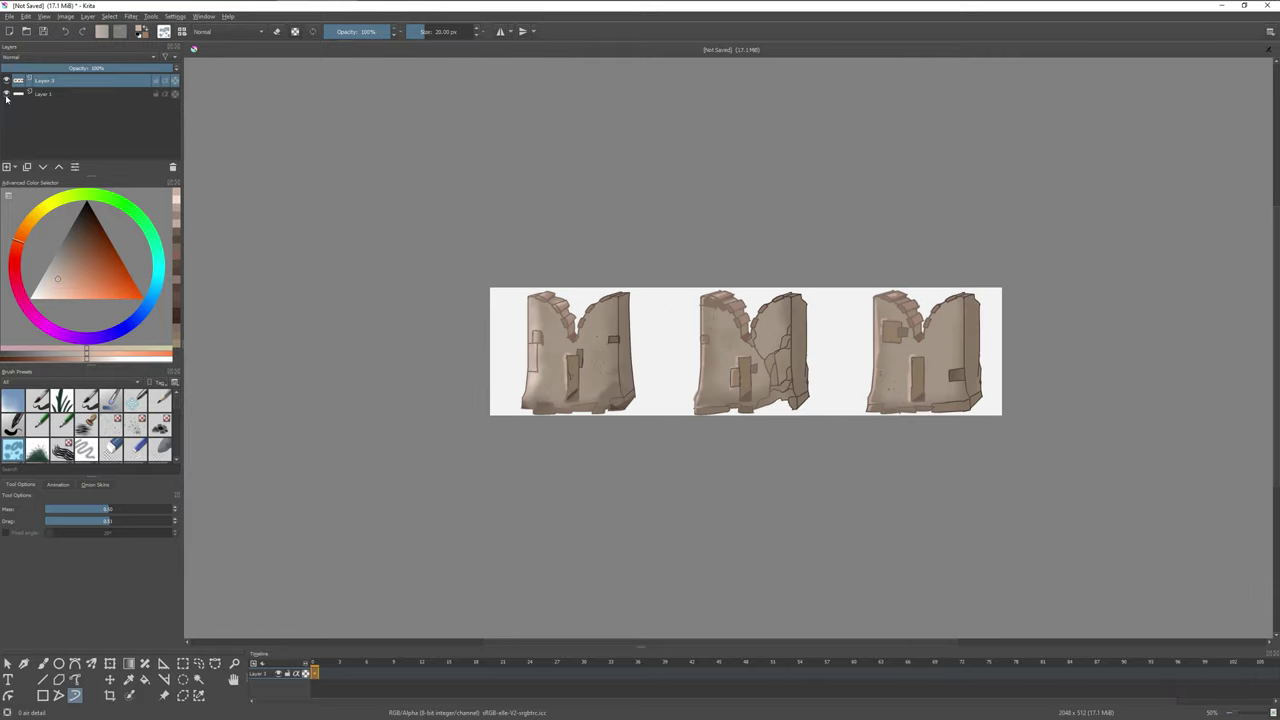
click(6, 93)
key(ctrl+plus)
key(ctrl+plus)
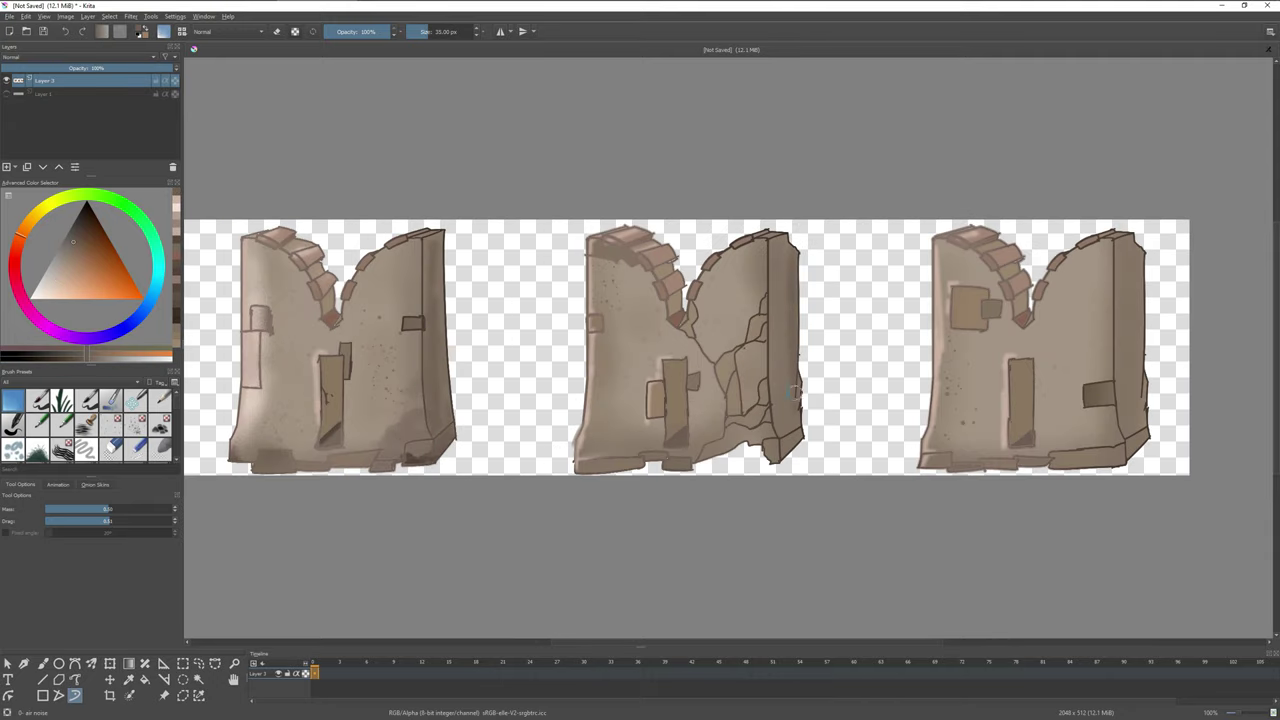
Export the three-walls image from the File menu with its transparent background
key(minus)
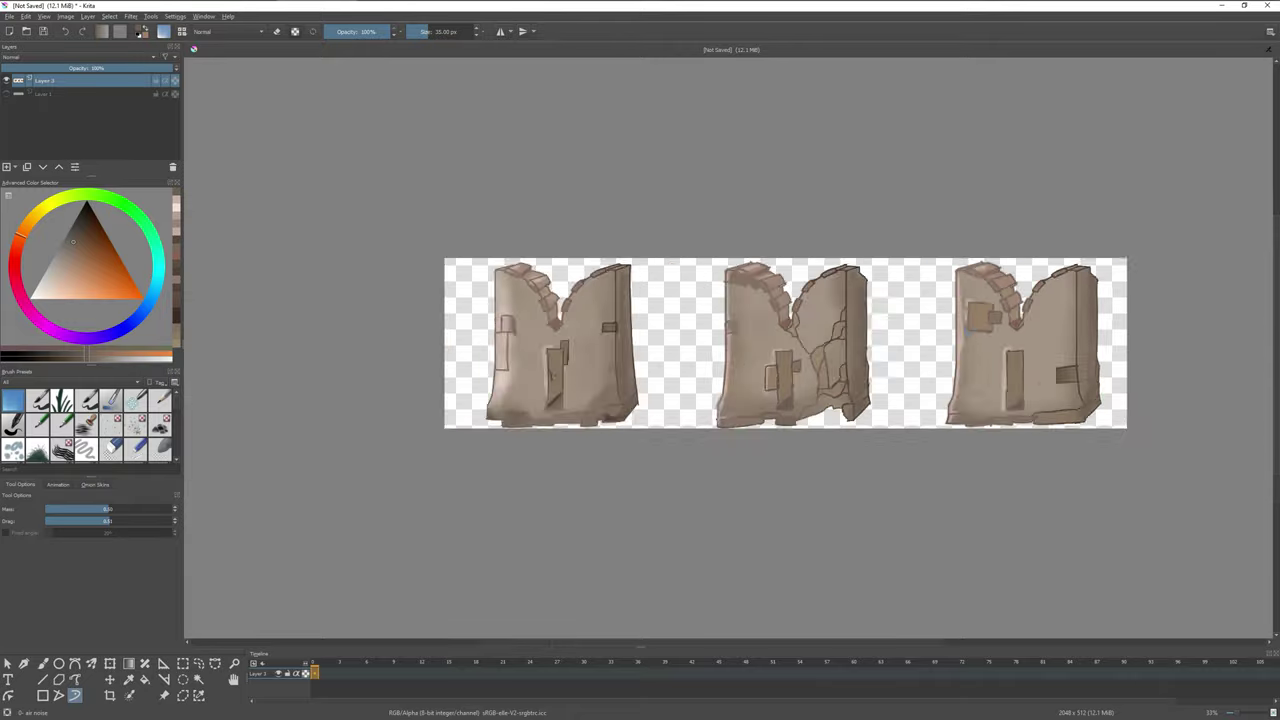
key(plus)
click(25, 16)
click(50, 124)
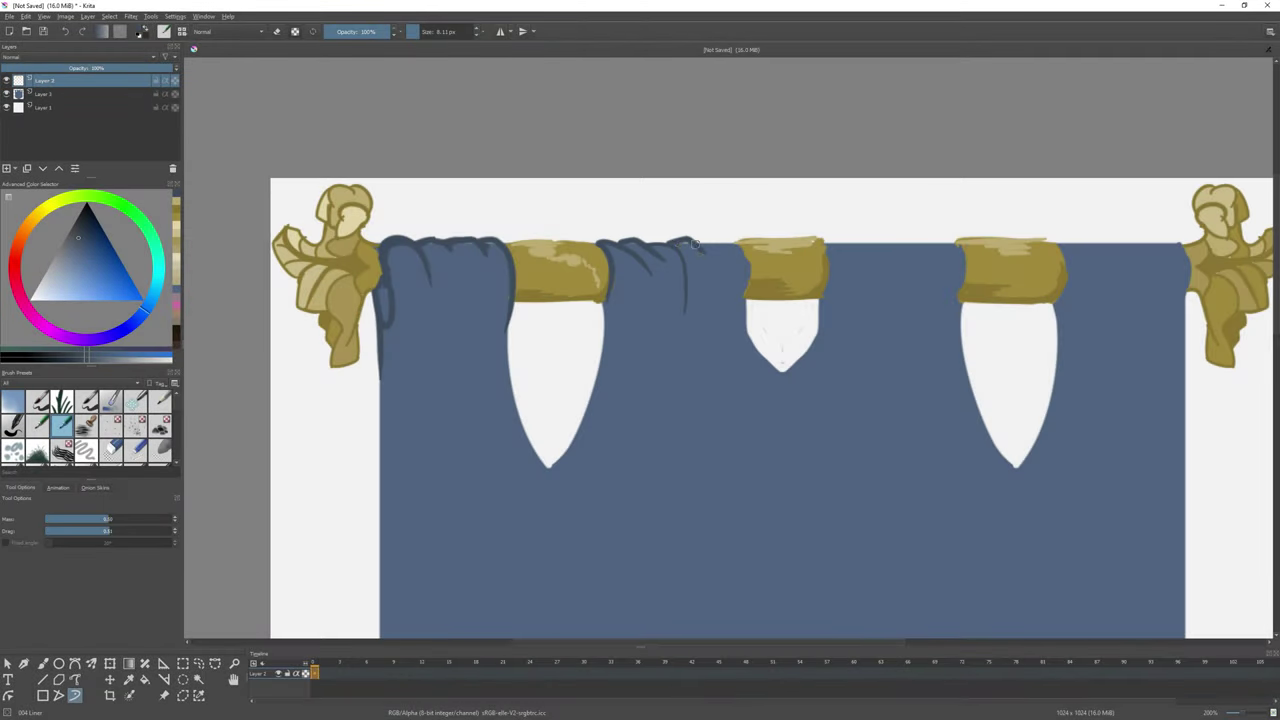
Draw dark fold lines on the banner: top right, beside the middle rod segment, and lower down
drag(694, 243, 755, 305)
scroll(760, 290, up, 3)
drag(823, 412, 816, 352)
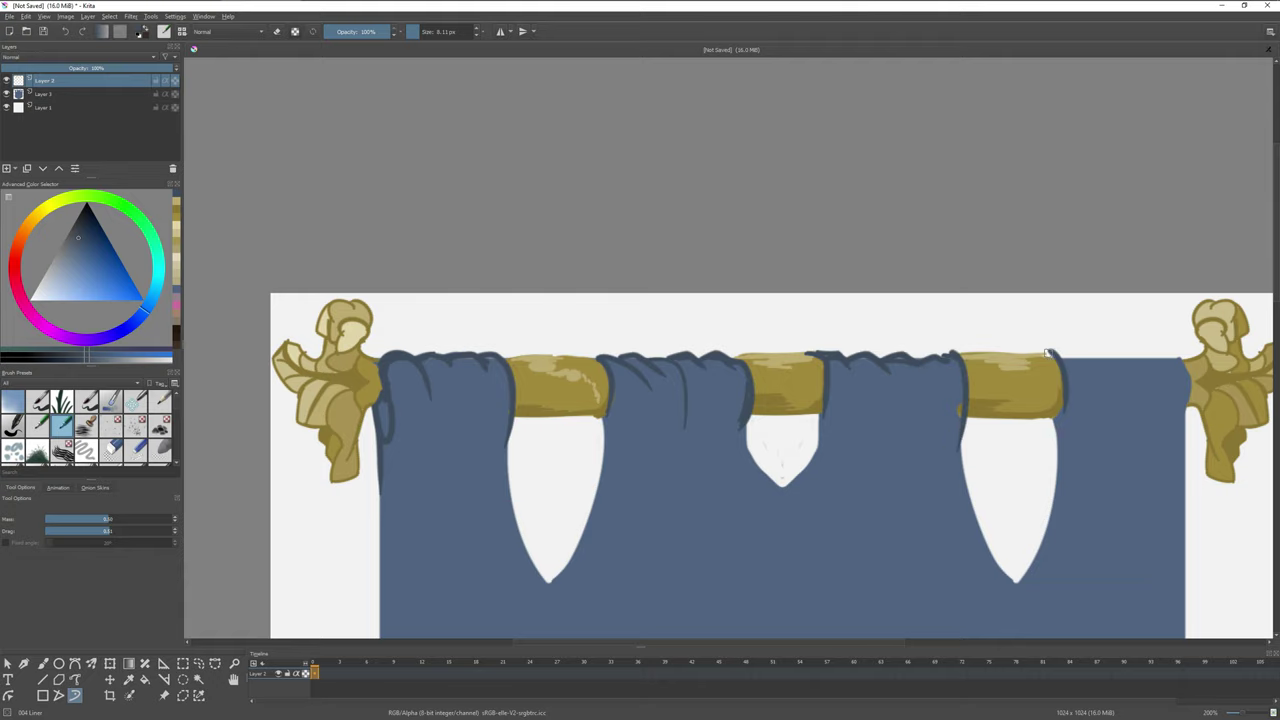
ctrl+scroll(1094, 356, down, 1)
scroll(1050, 283, down, 3)
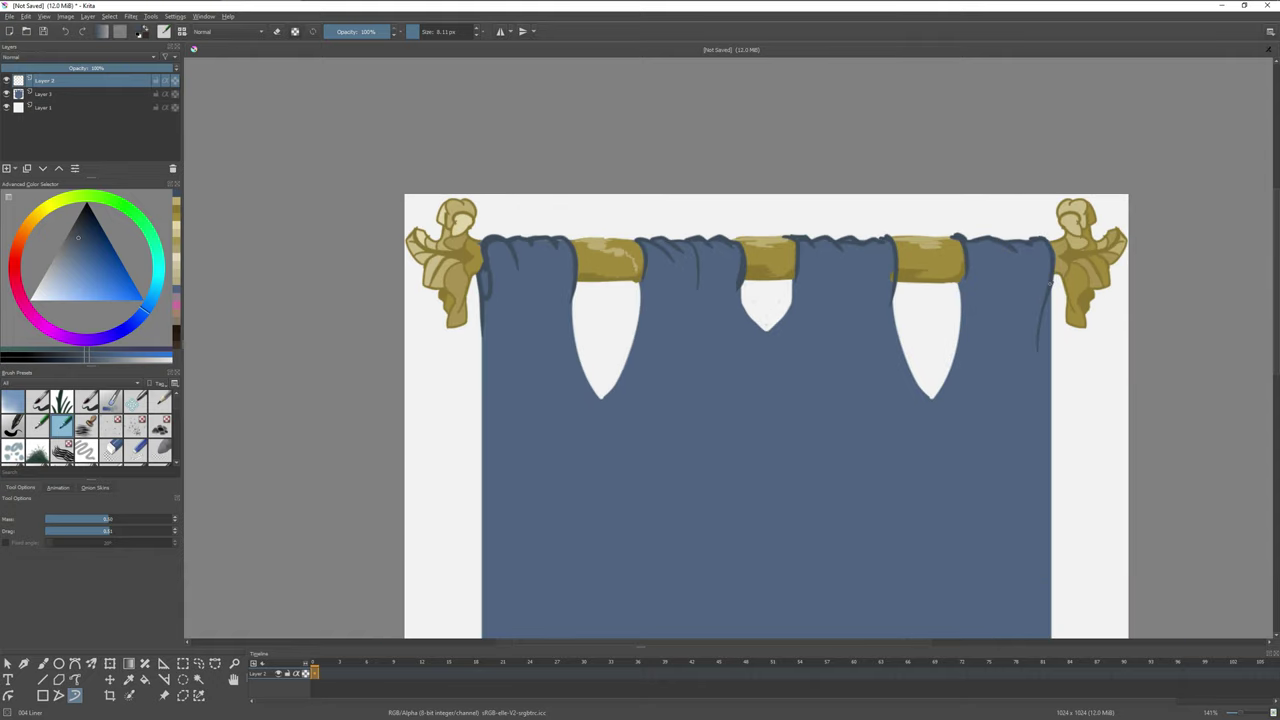
scroll(1050, 283, down, 4)
scroll(1060, 351, down, 5)
drag(897, 516, 765, 569)
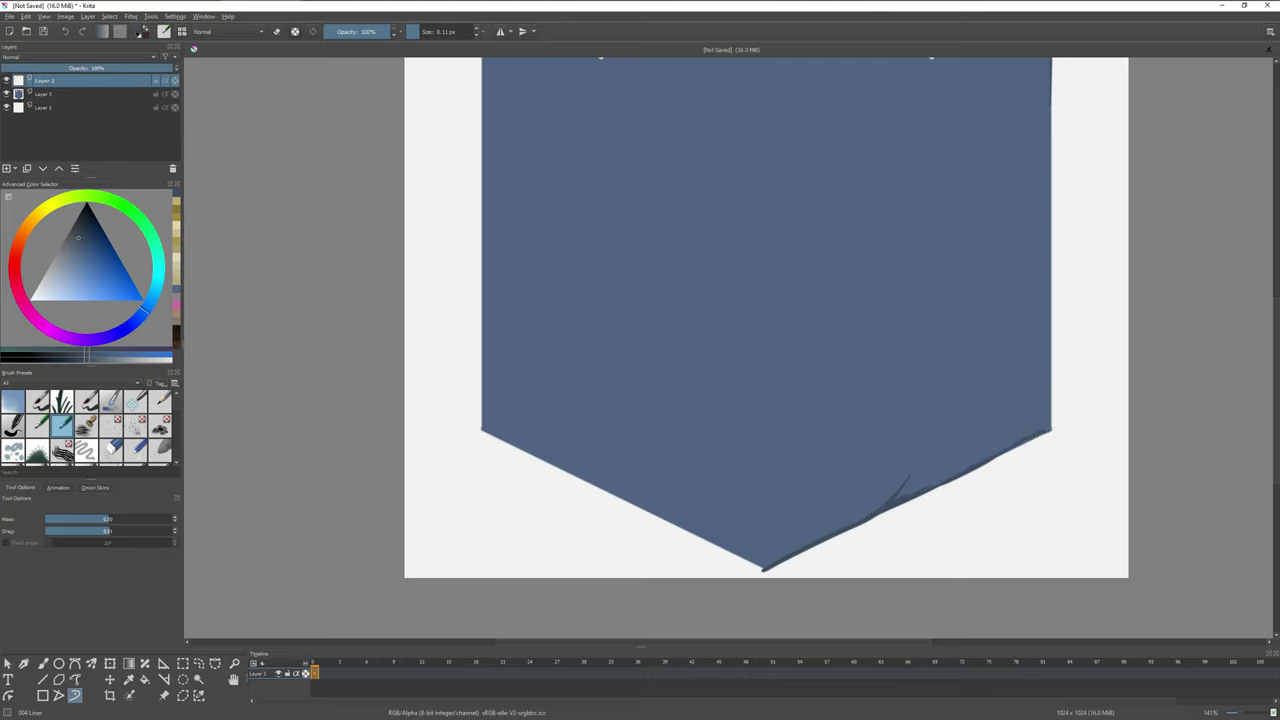
scroll(531, 372, down, 2)
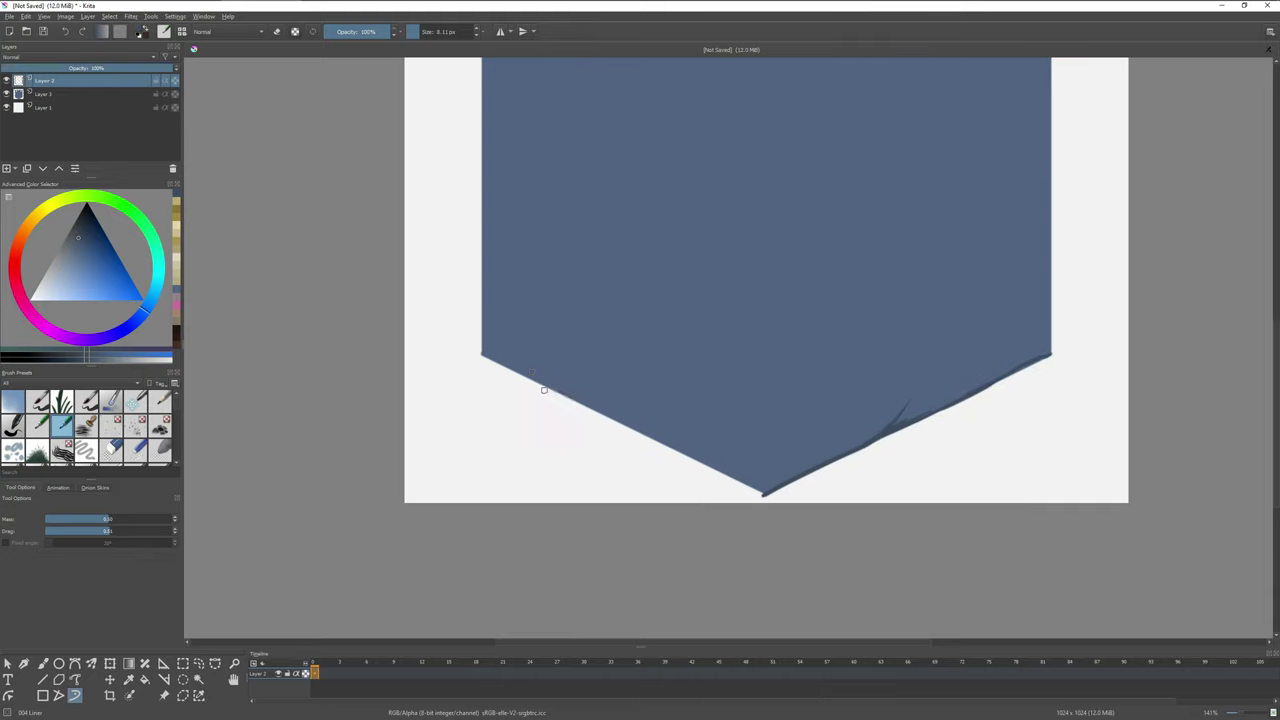
Zoom in and out to inspect the banner's pointed bottom and its overall folds
key(minus)
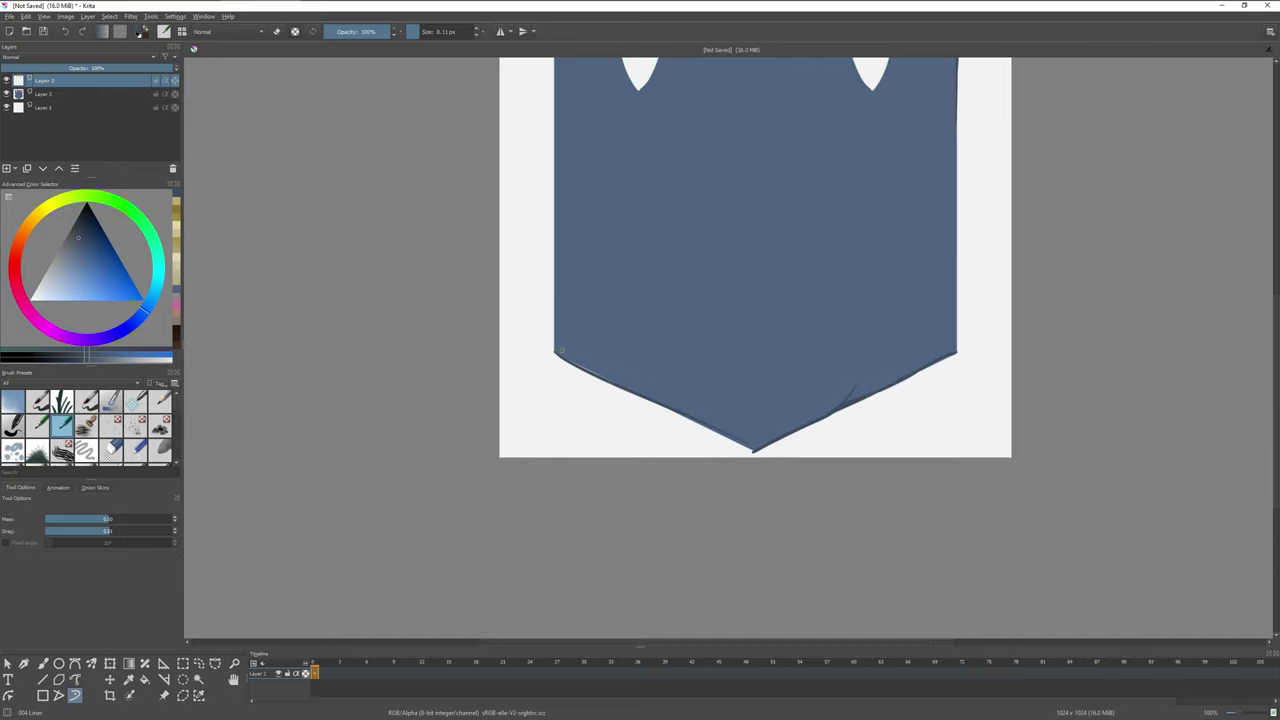
key(plus)
key(plus)
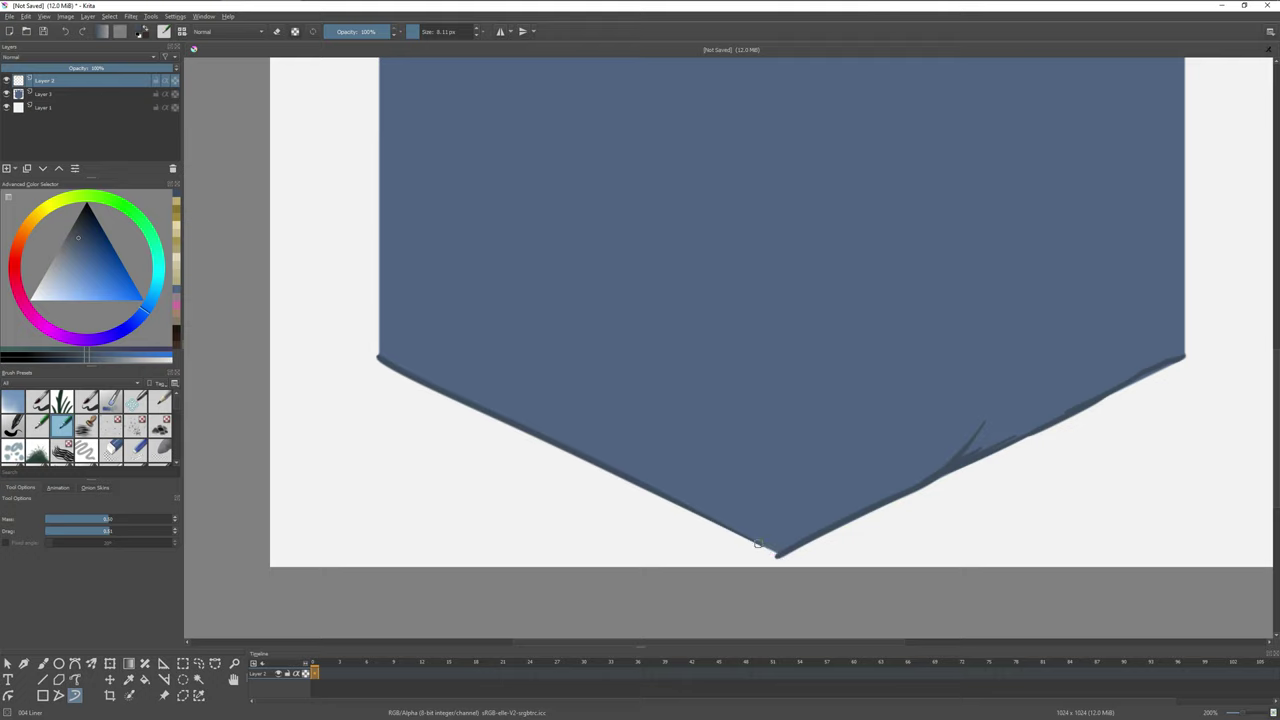
key(minus)
key(minus)
scroll(803, 462, up, 2)
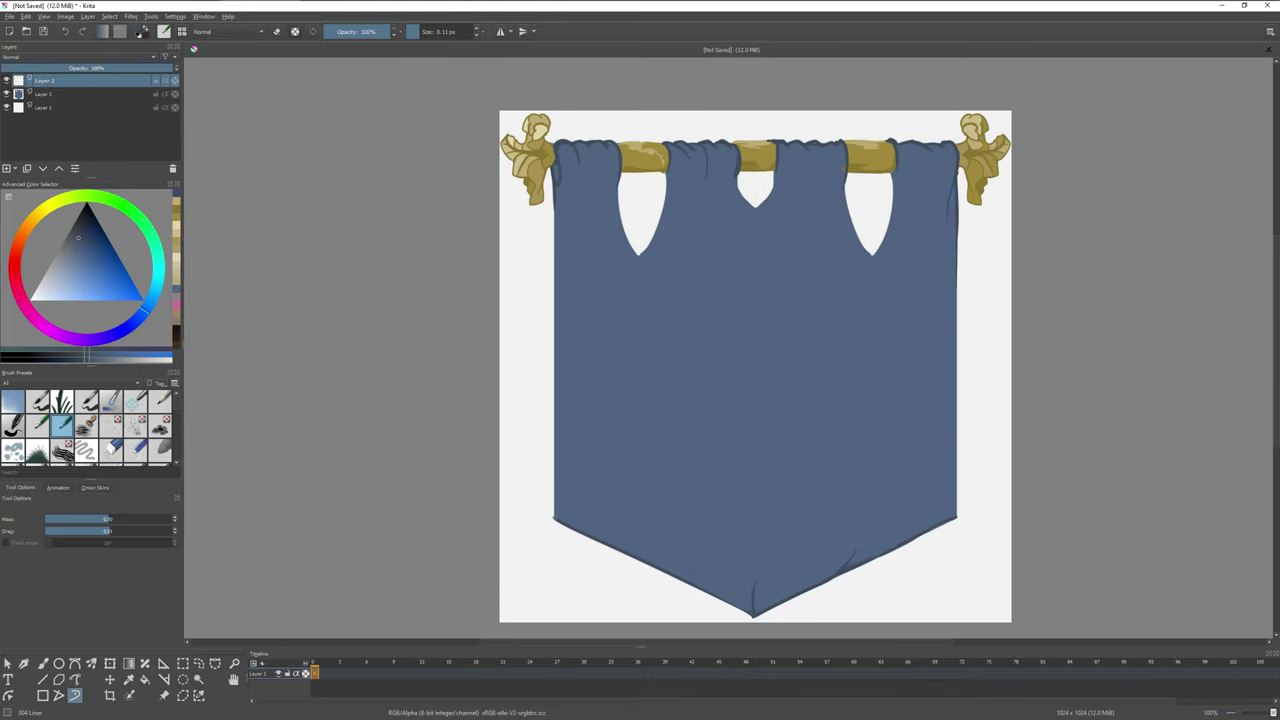
scroll(803, 462, up, 1)
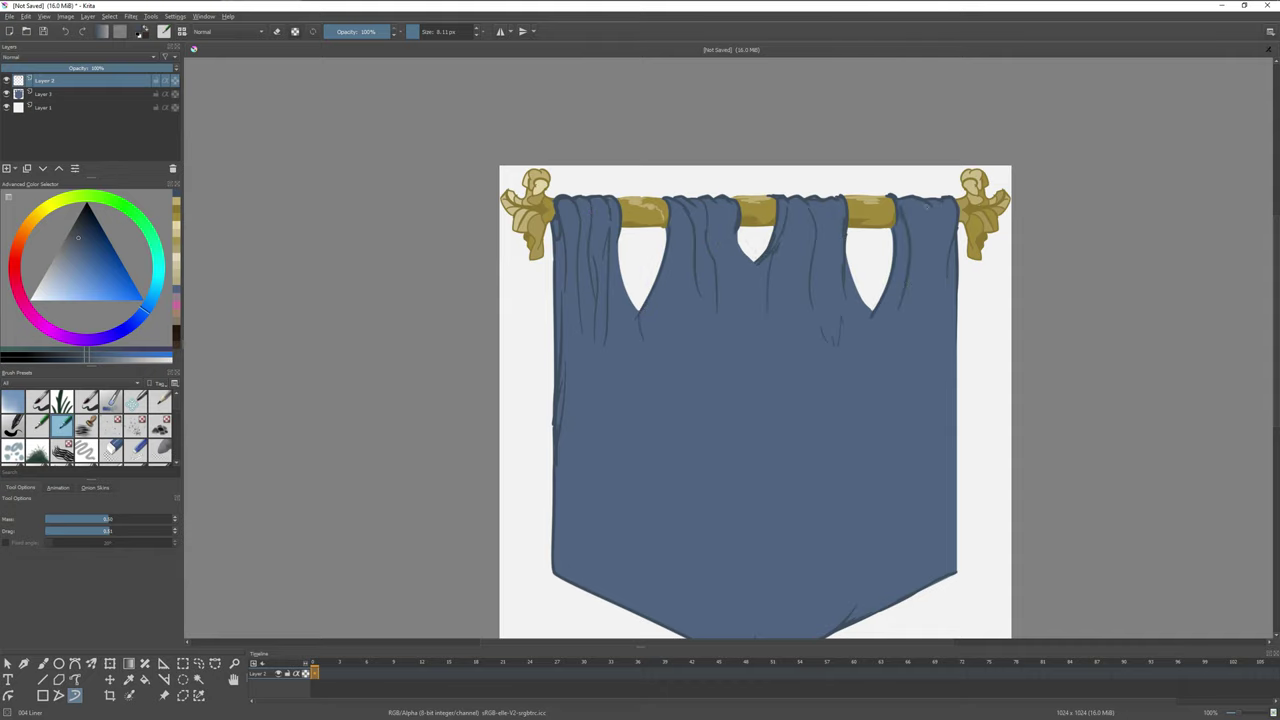
key(minus)
key(plus)
key(minus)
scroll(672, 258, up, 3)
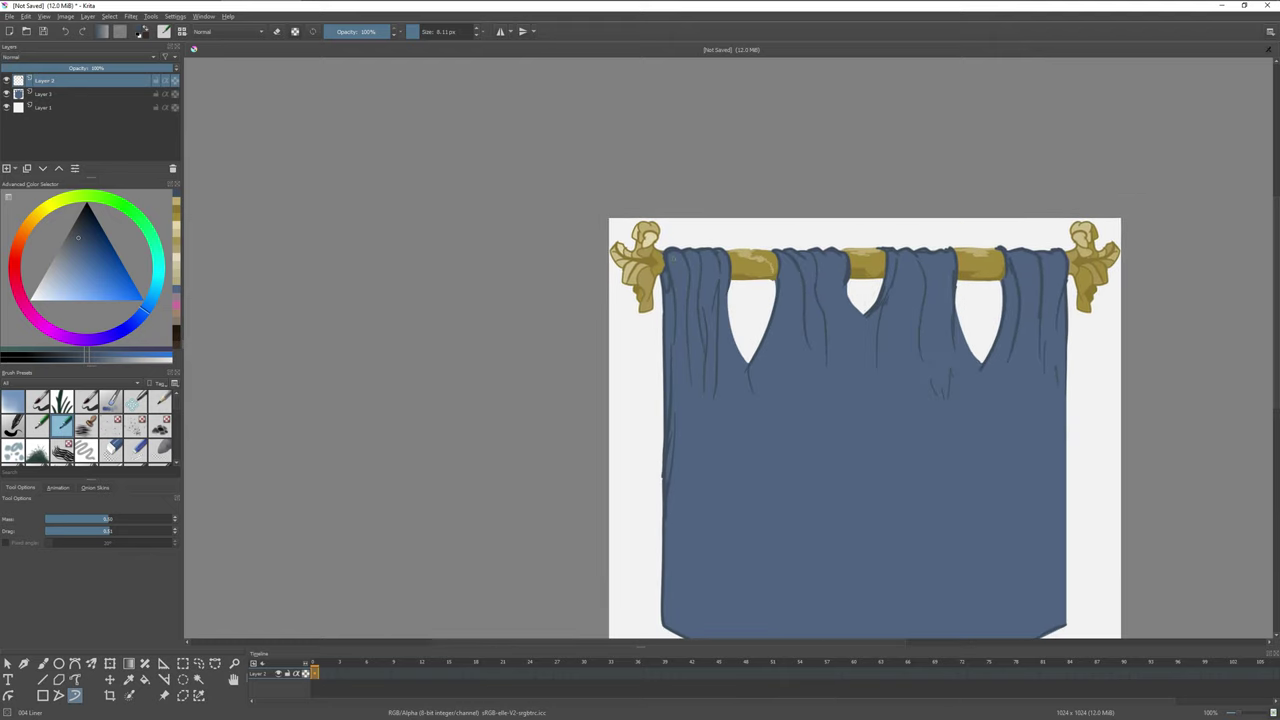
scroll(672, 258, up, 5)
Sample the light tan from the rod finial and make background Layer 1 active
ctrl+click(578, 182)
scroll(590, 260, up, 2)
scroll(548, 328, down, 1)
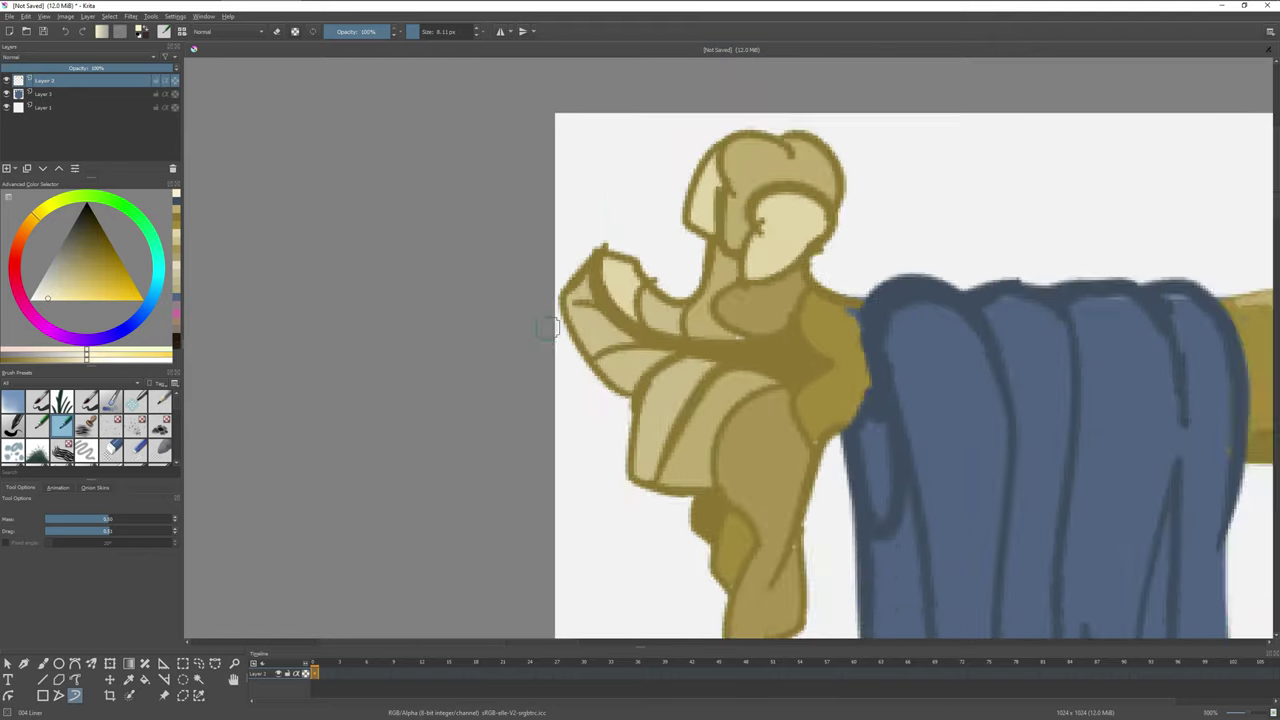
key(minus)
key(minus)
key(minus)
click(43, 107)
Fill the background around the banner with tan using the Fill tool
key(f)
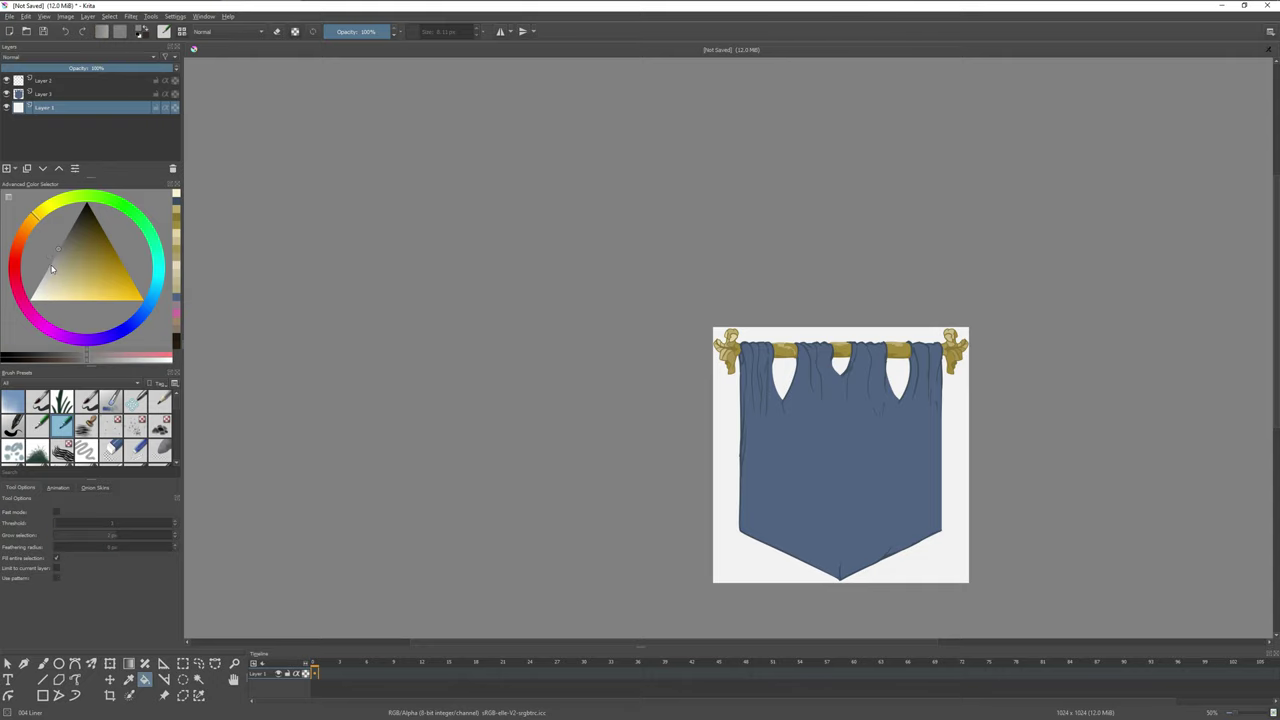
click(757, 583)
click(43, 80)
On the rod's Layer 2, work on the left finial with the brush, then zoom out to the whole banner
click(75, 695)
key(plus)
key(plus)
key(plus)
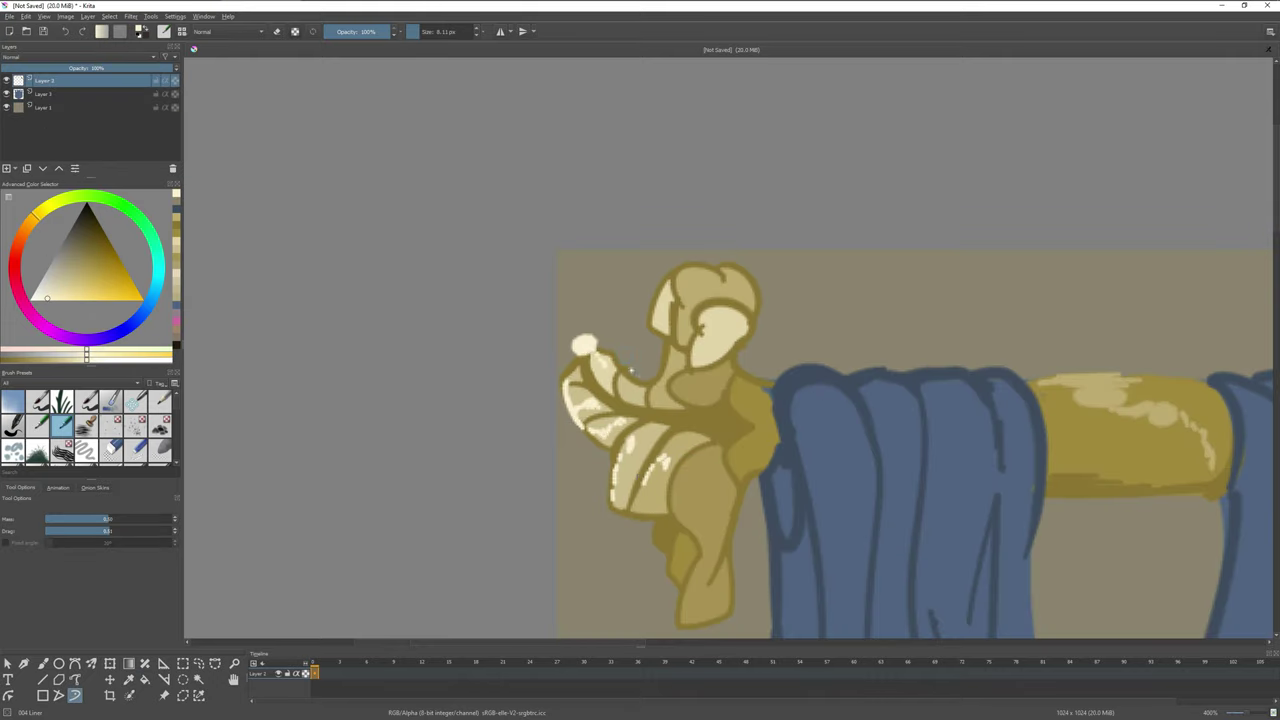
key(minus)
key(minus)
key(minus)
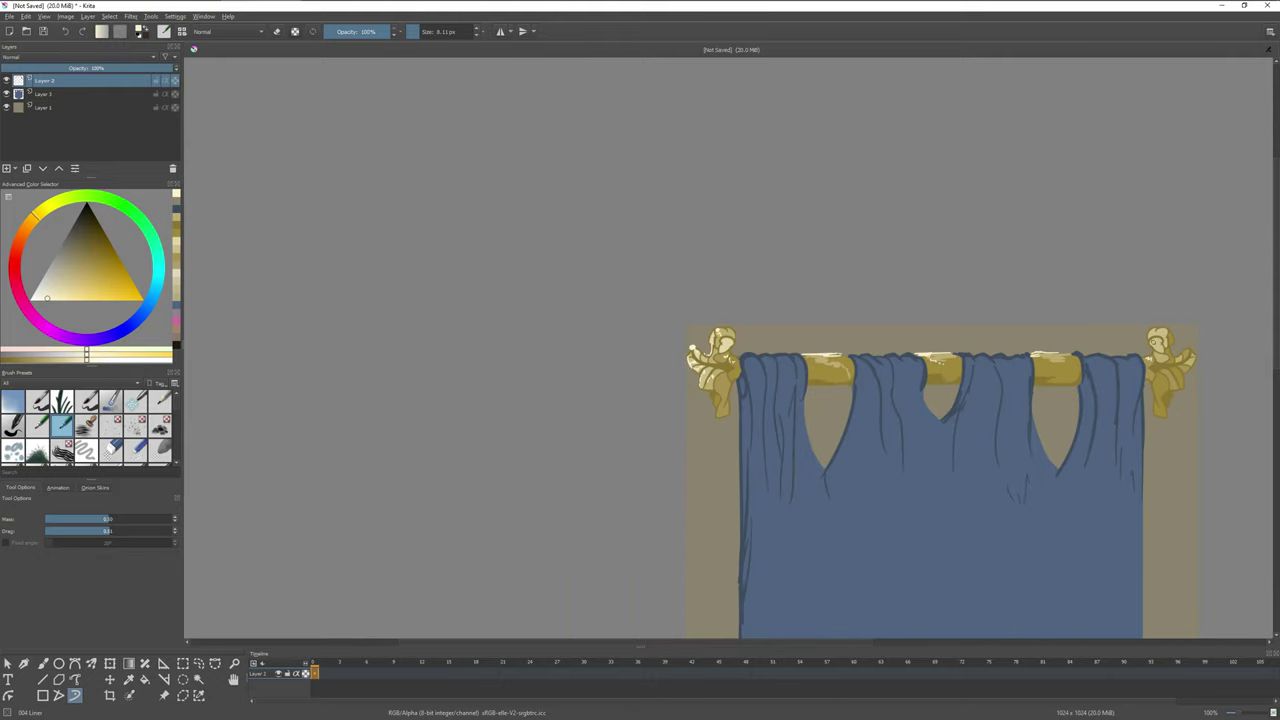
key(minus)
key(minus)
key(minus)
click(45, 93)
Select the blue curtain by colour range and try darker blue airbrush strokes, then undo them
click(109, 16)
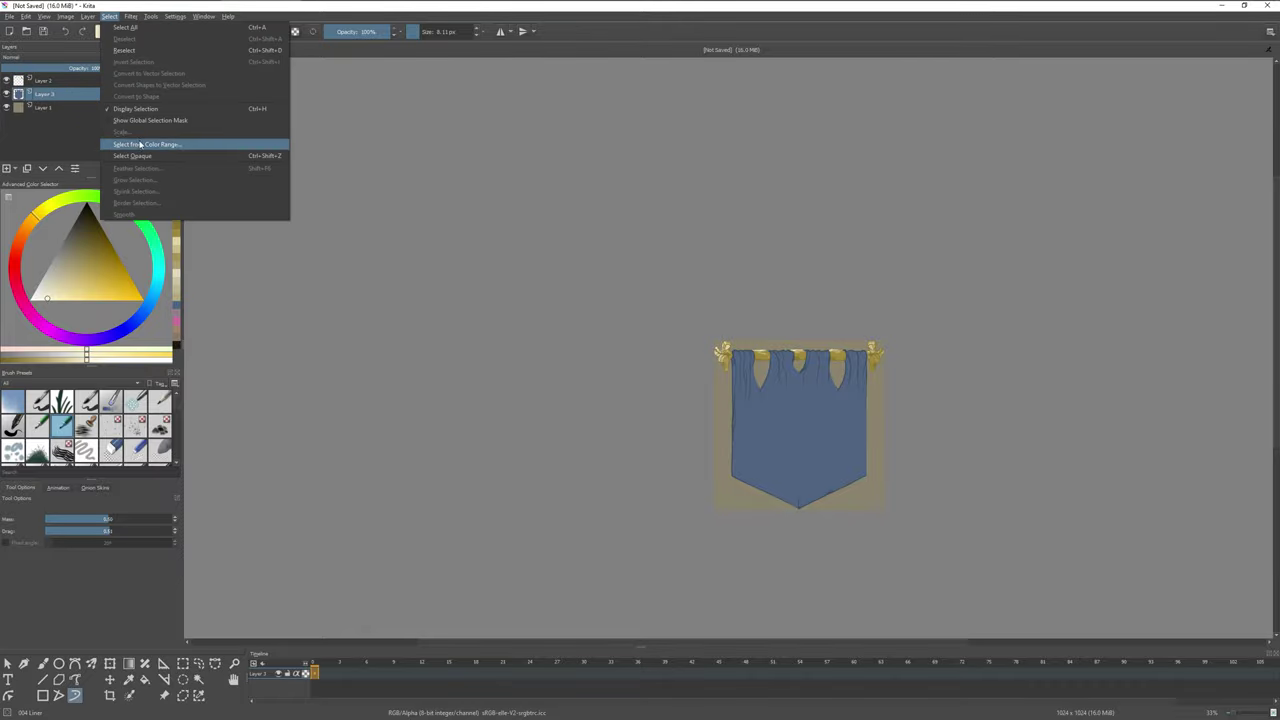
click(150, 143)
click(175, 218)
click(12, 400)
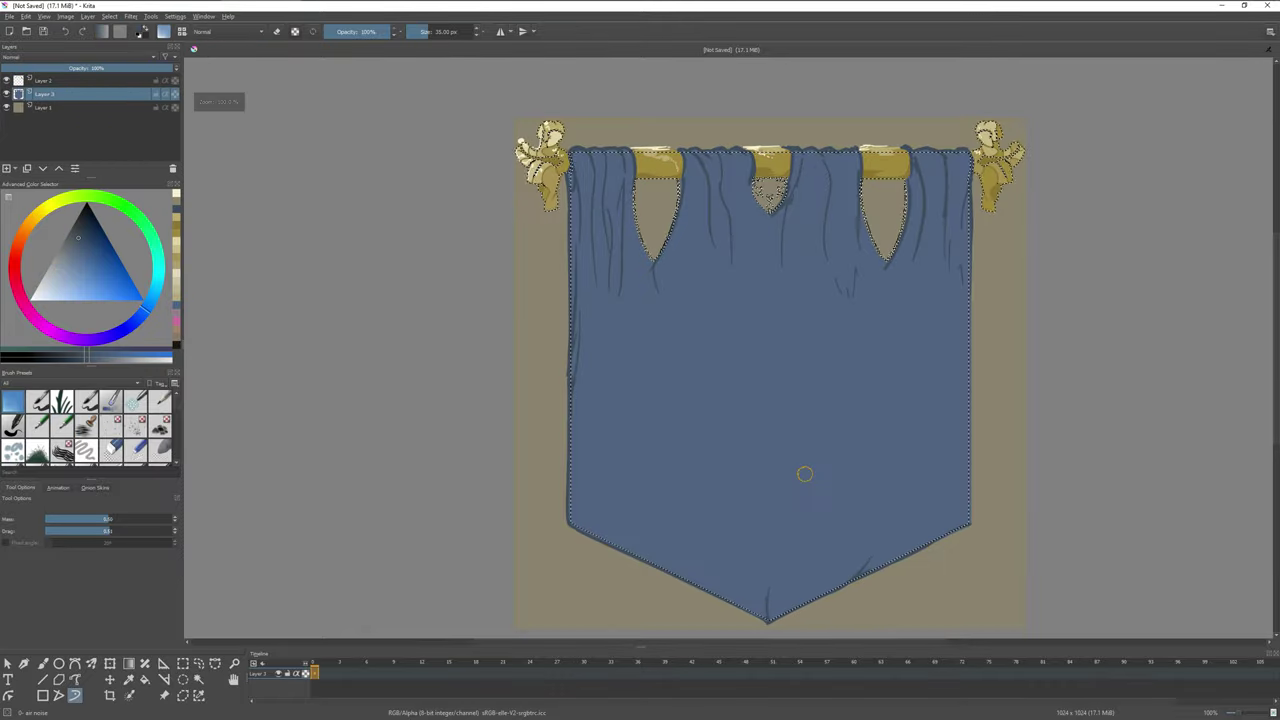
scroll(806, 474, up, 3)
drag(623, 457, 666, 509)
key(bracketleft)
key(bracketleft)
key(bracketleft)
key(ctrl+z)
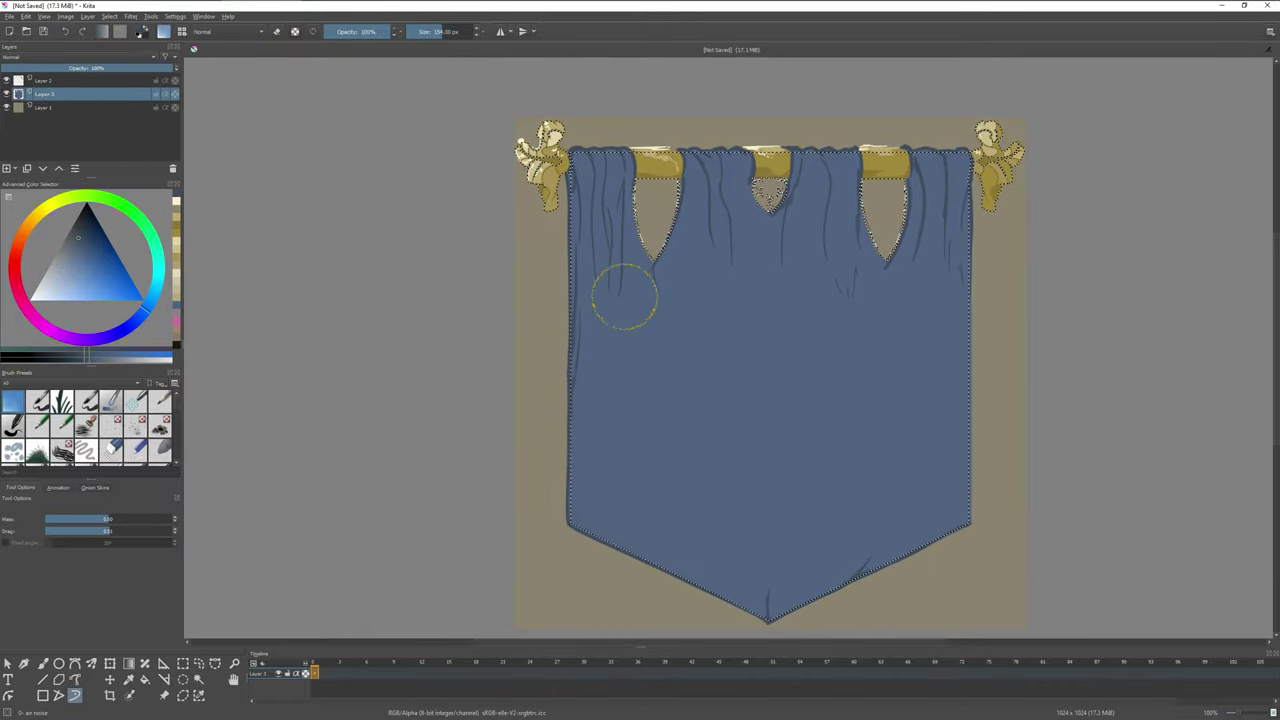
mouse_move(623, 291)
mouse_down()
mouse_move(586, 243)
mouse_move(591, 283)
mouse_move(729, 171)
mouse_move(591, 357)
mouse_move(598, 384)
mouse_up()
key(ctrl+z)
key(ctrl+z)
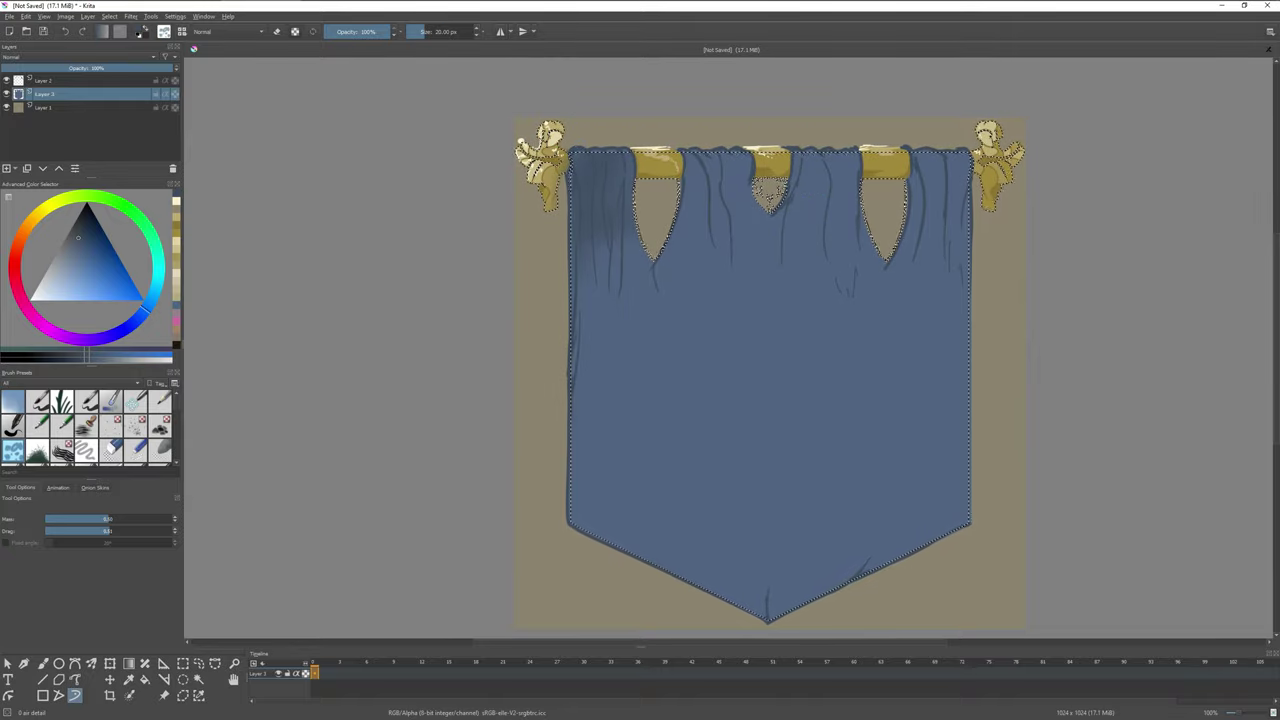
key(ctrl+z)
On a new layer, softly airbrush darker blue shading on the curtain's left, upper area and under the notches
key(Insert)
mouse_move(590, 170)
mouse_down()
mouse_move(586, 271)
mouse_move(591, 194)
mouse_up()
mouse_move(715, 200)
mouse_down()
mouse_move(658, 262)
mouse_move(945, 190)
mouse_move(930, 300)
mouse_up()
mouse_move(590, 480)
mouse_down()
mouse_move(600, 332)
mouse_move(660, 330)
mouse_up()
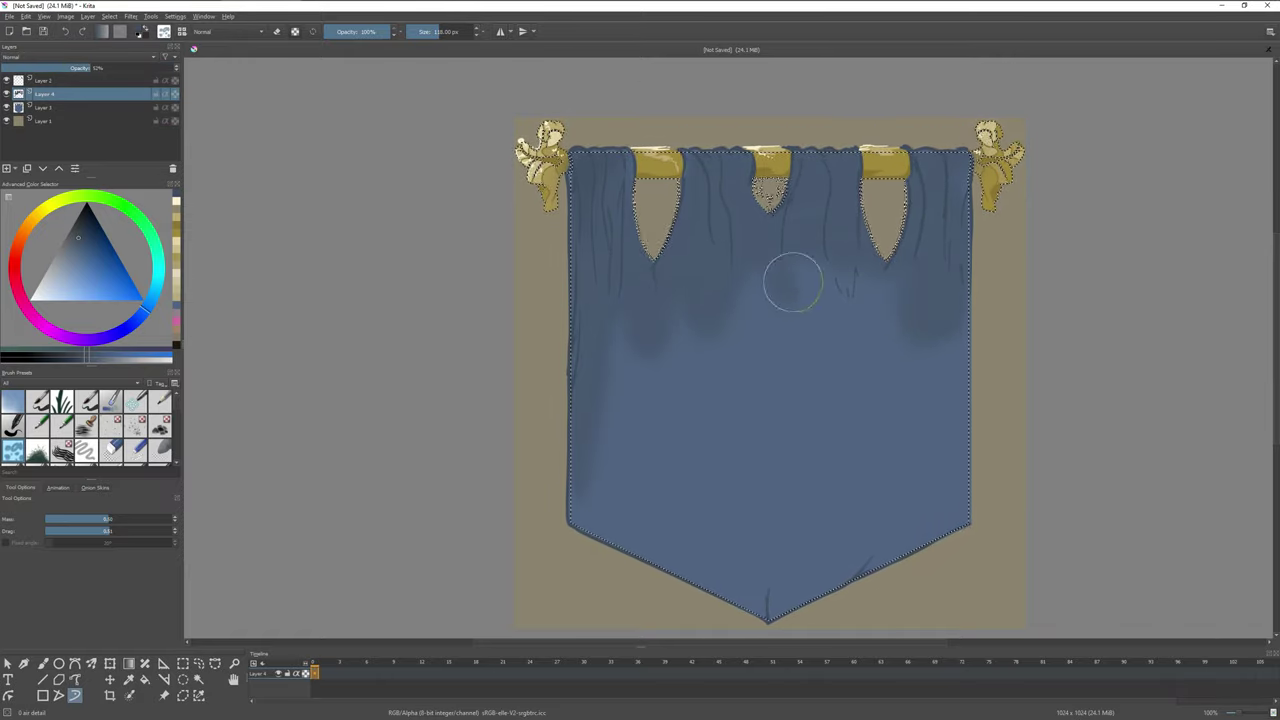
mouse_move(794, 280)
mouse_down()
mouse_move(708, 349)
mouse_move(812, 255)
mouse_move(835, 315)
mouse_up()
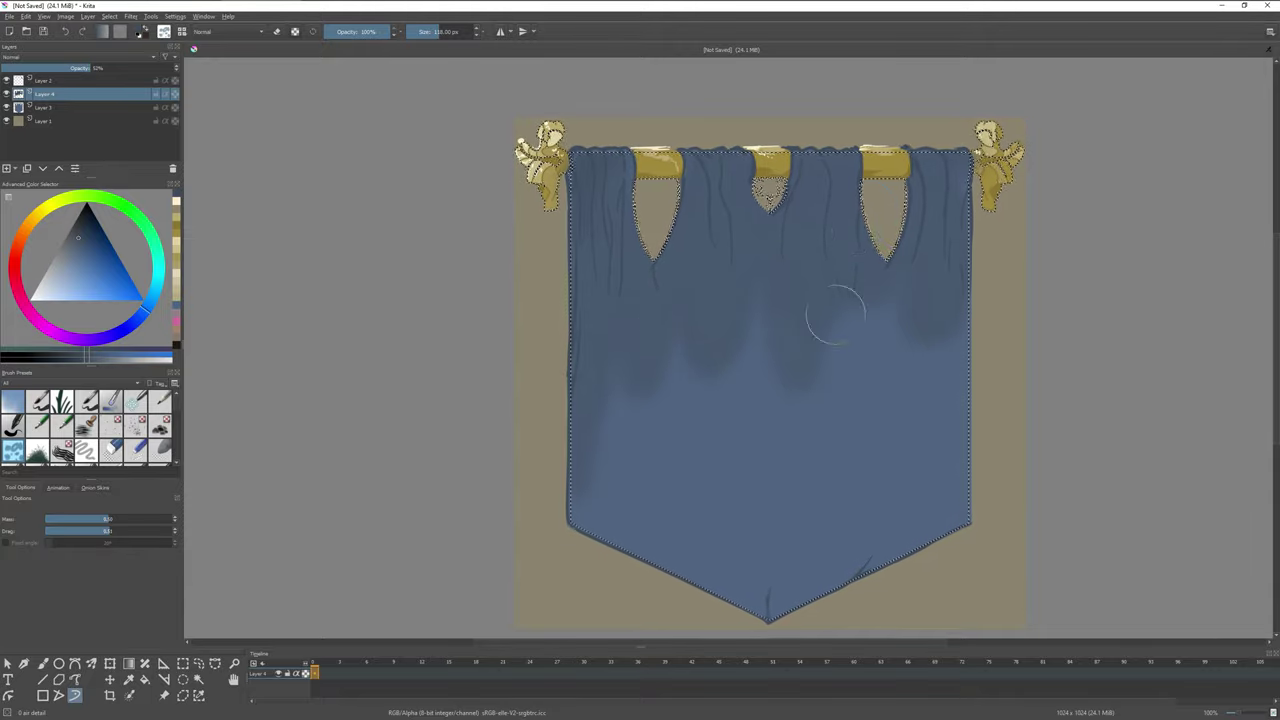
Airbrush lighter blue shading down the curtain's right side with a larger brush
click(77, 260)
mouse_move(930, 250)
mouse_down()
mouse_move(948, 300)
mouse_move(605, 570)
mouse_move(700, 540)
mouse_move(729, 346)
mouse_move(790, 540)
mouse_move(848, 522)
mouse_up()
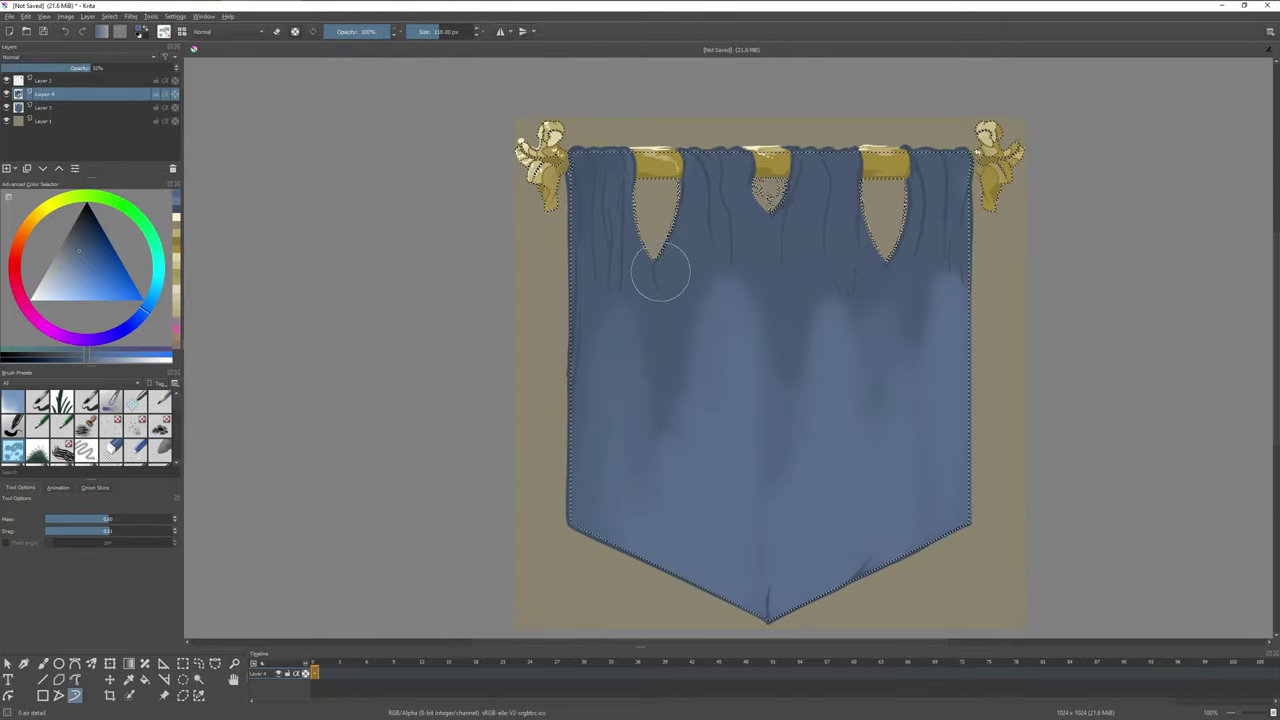
key(])
key(])
key(])
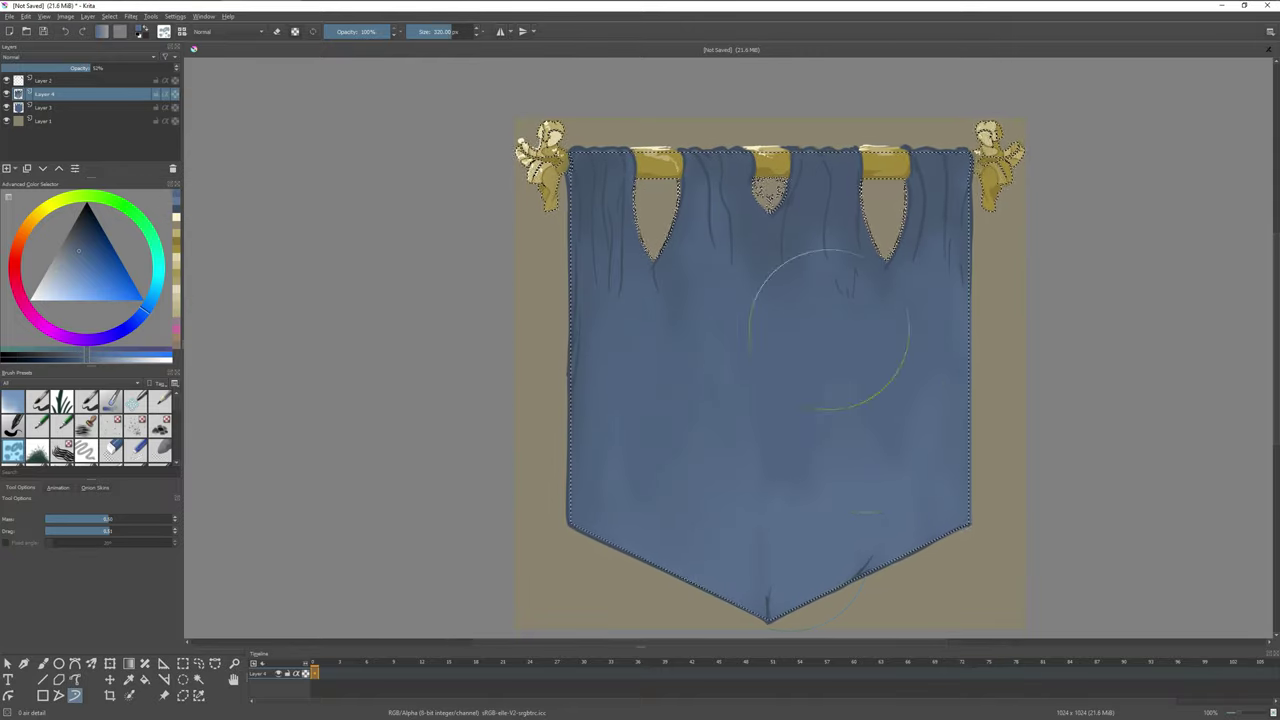
scroll(745, 325, down, 1)
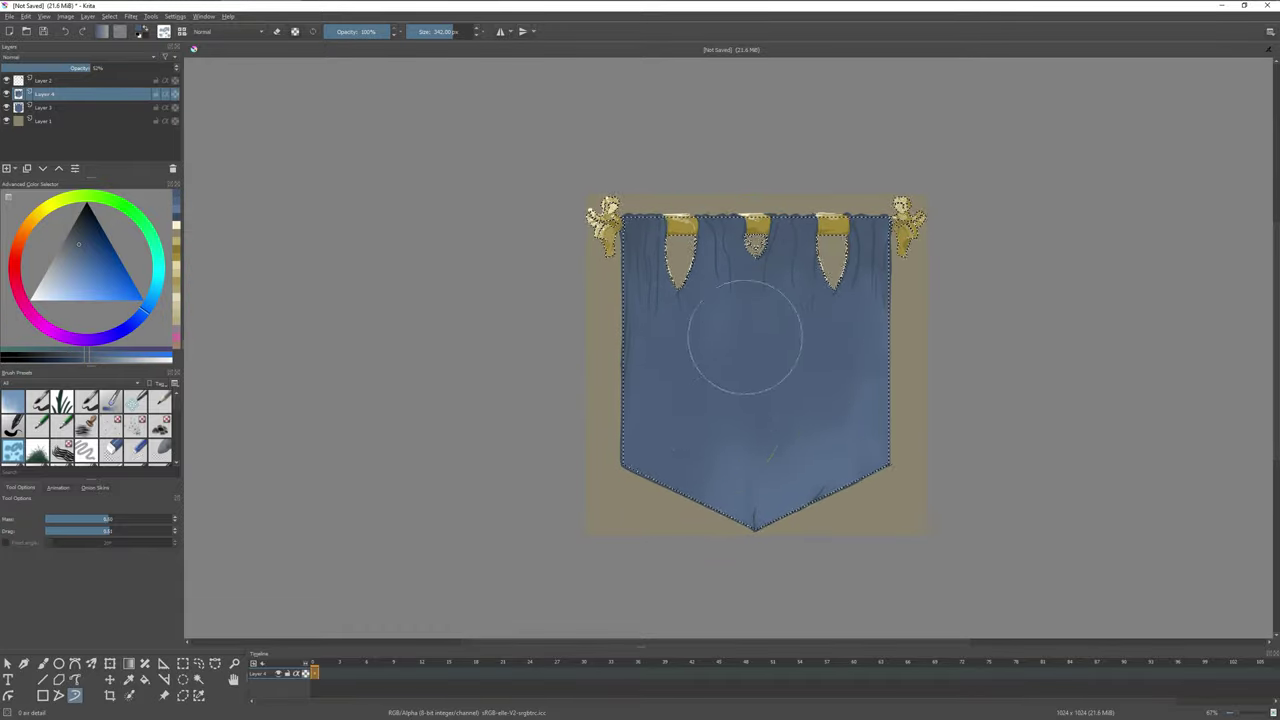